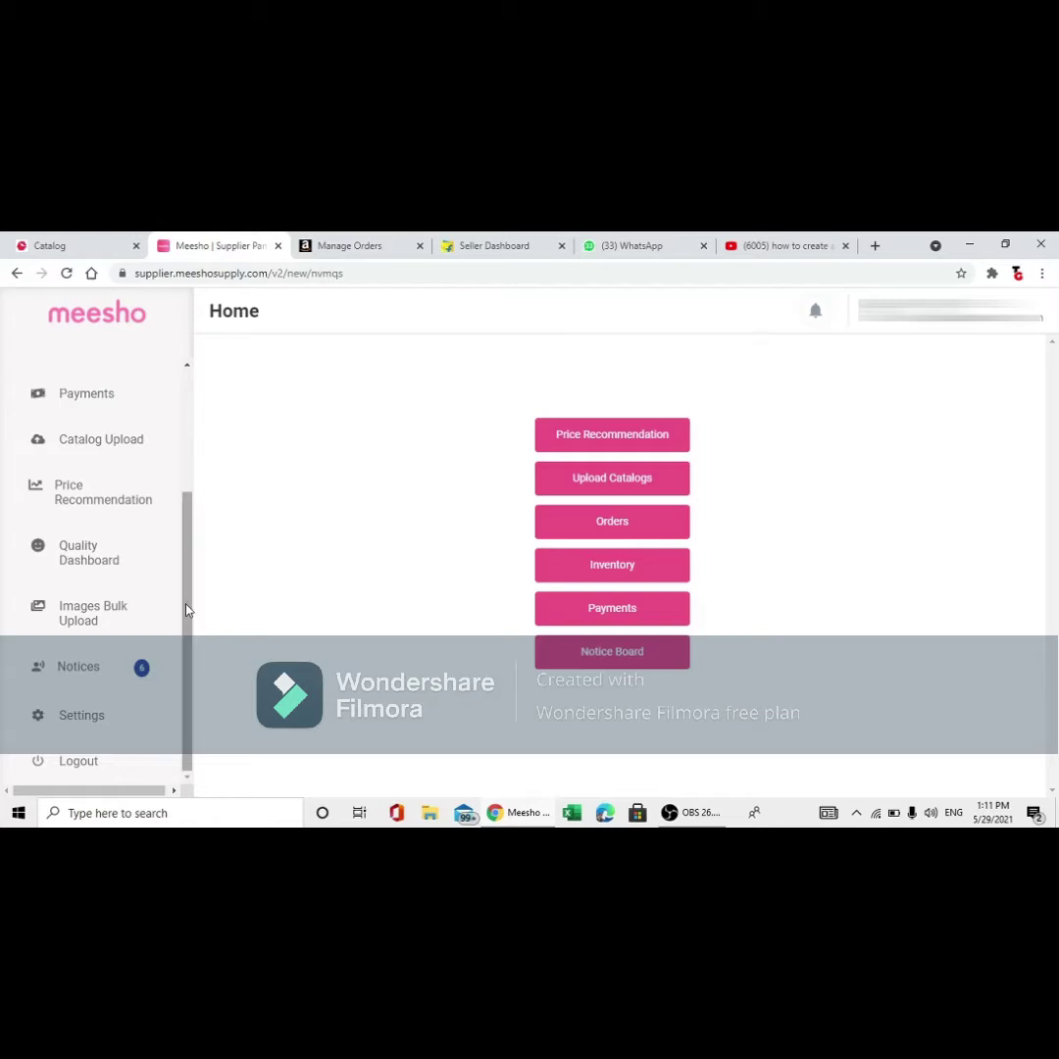
pyautogui.moveTo(187, 612); pyautogui.dragTo(206, 473)
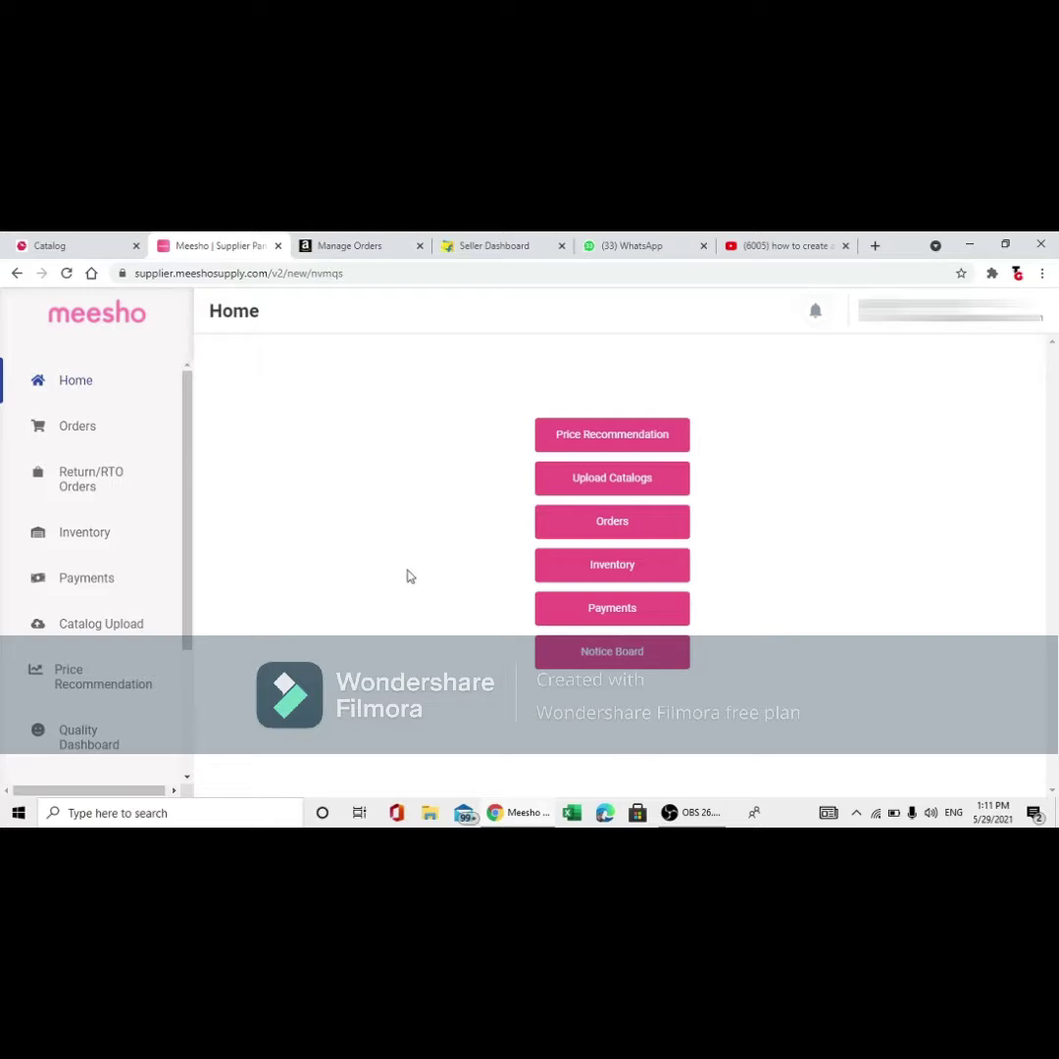
pyautogui.click(361, 276)
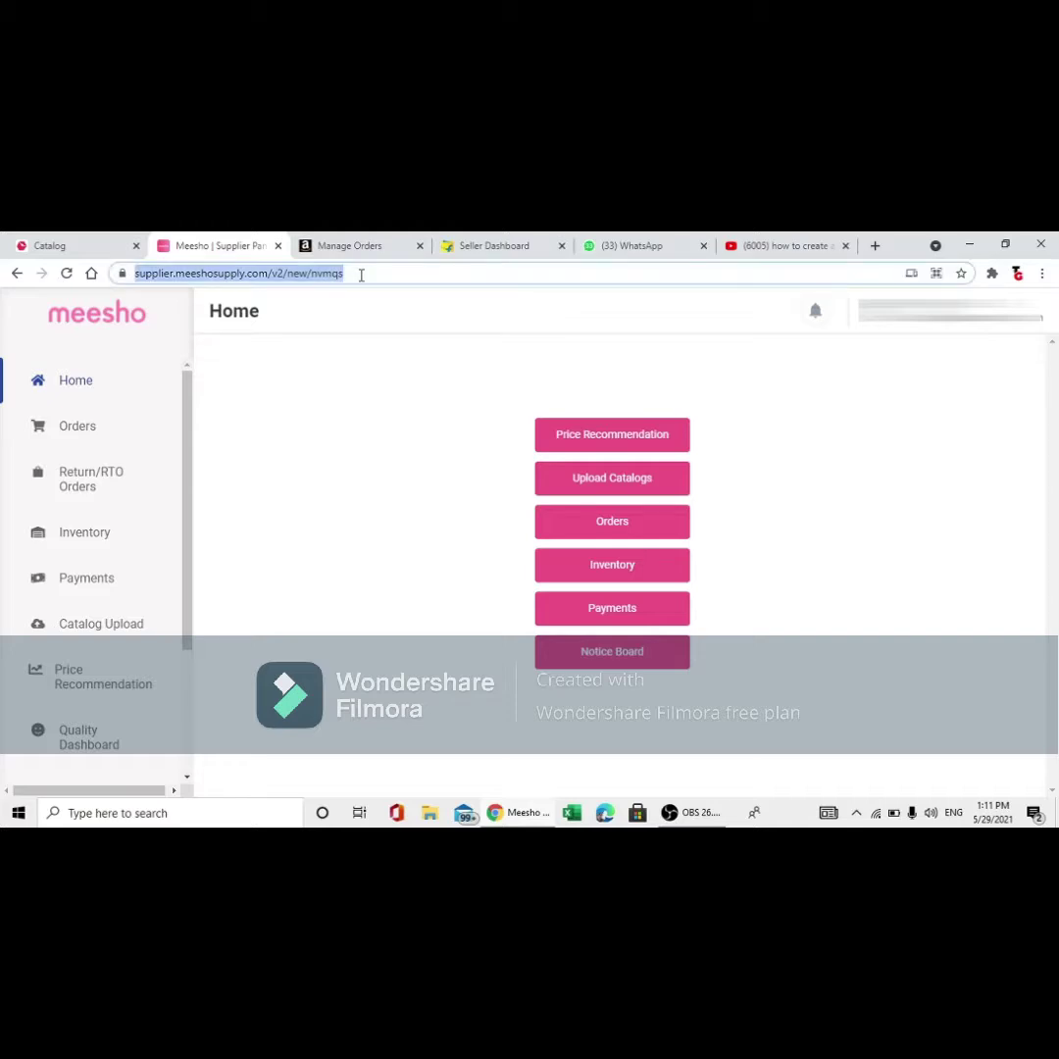
pyautogui.press('Return')
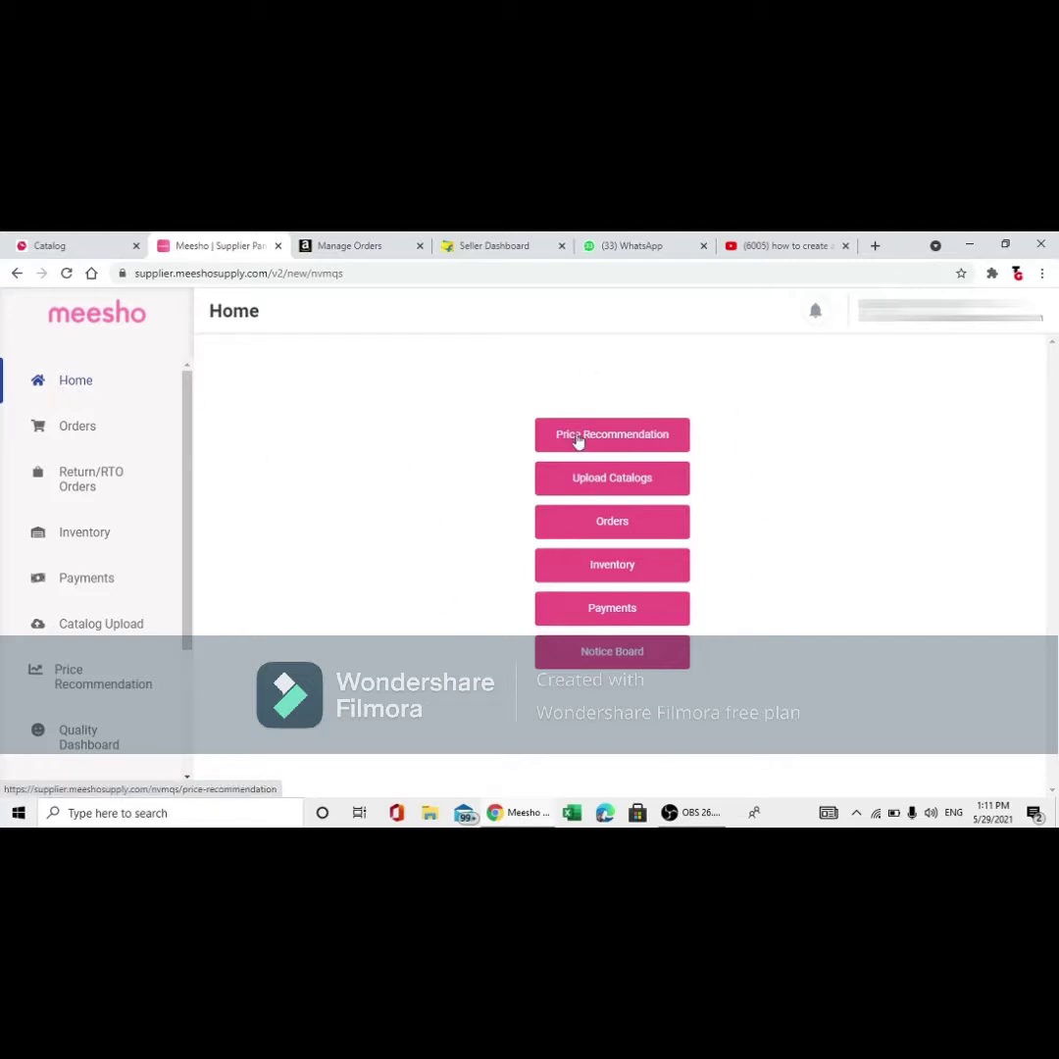
# Open the supplier's orders and review the On Hold, Shipped and Cancelled order lists.
pyautogui.click(84, 435)
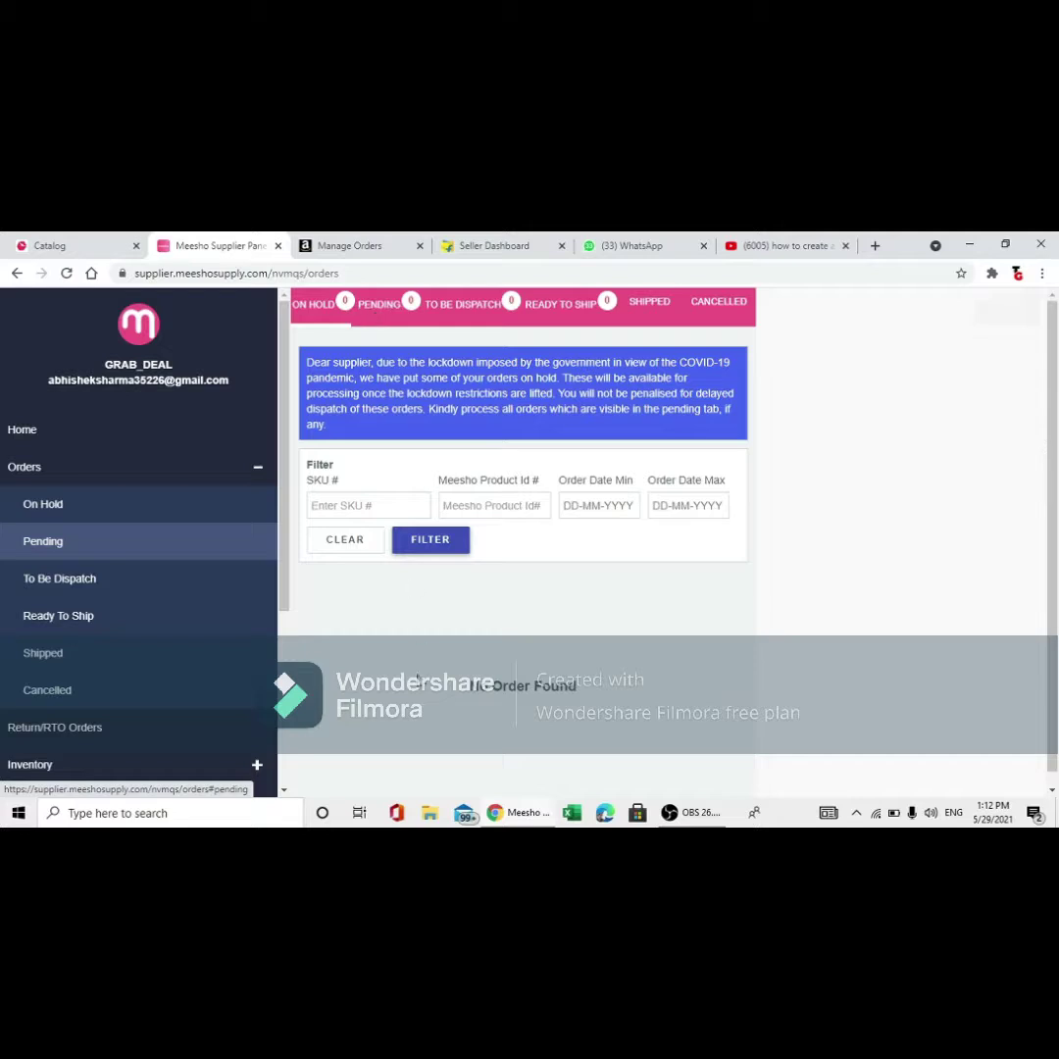
pyautogui.scroll(-1, 498, 667)
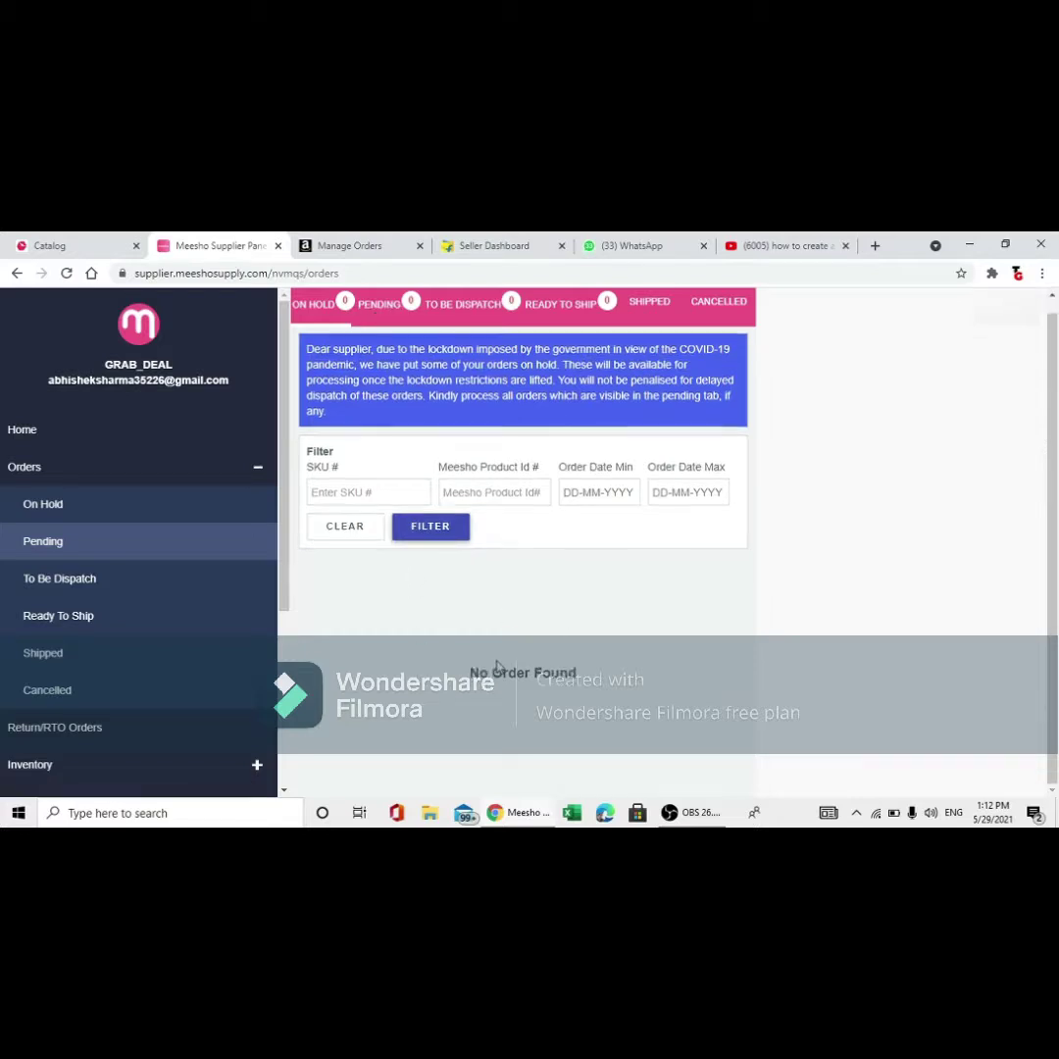
pyautogui.scroll(1, 496, 667)
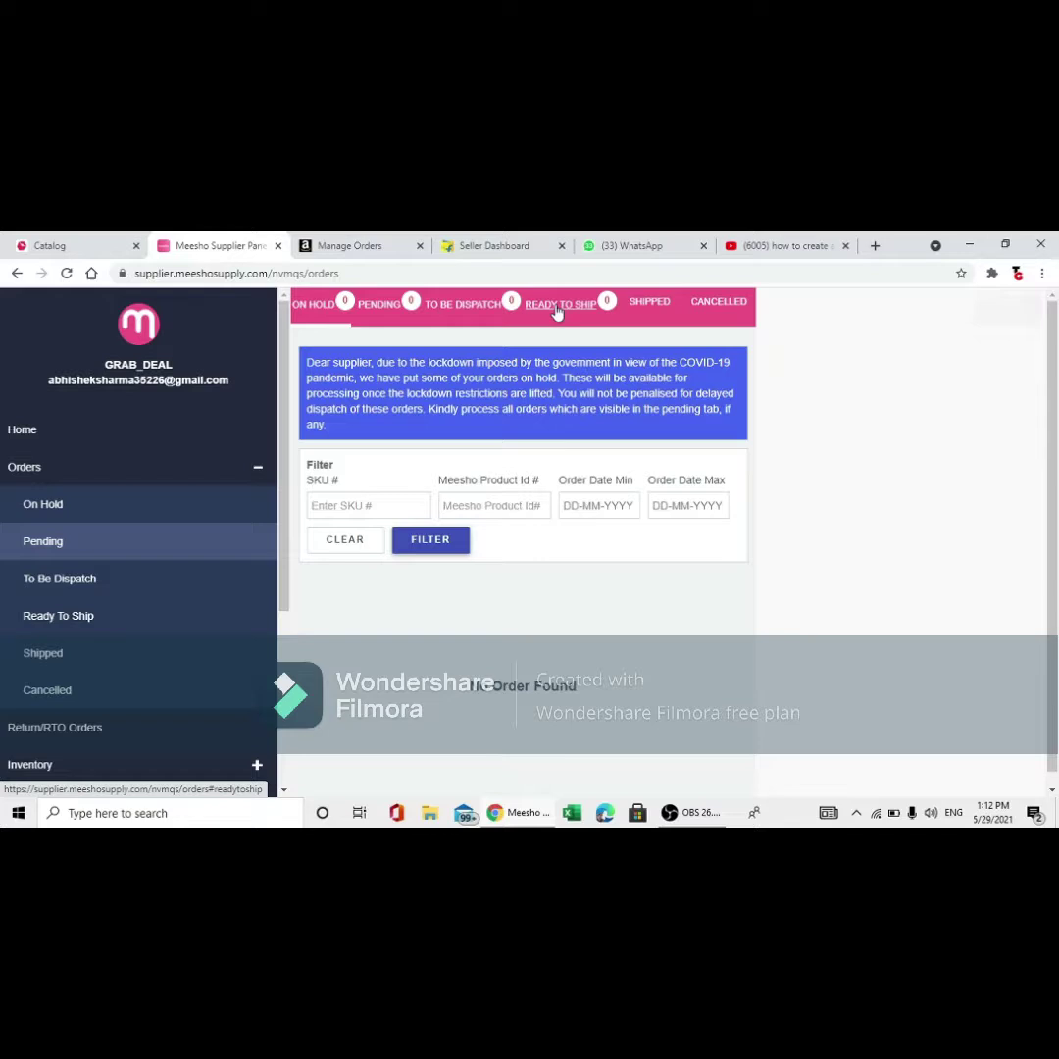
pyautogui.click(637, 306)
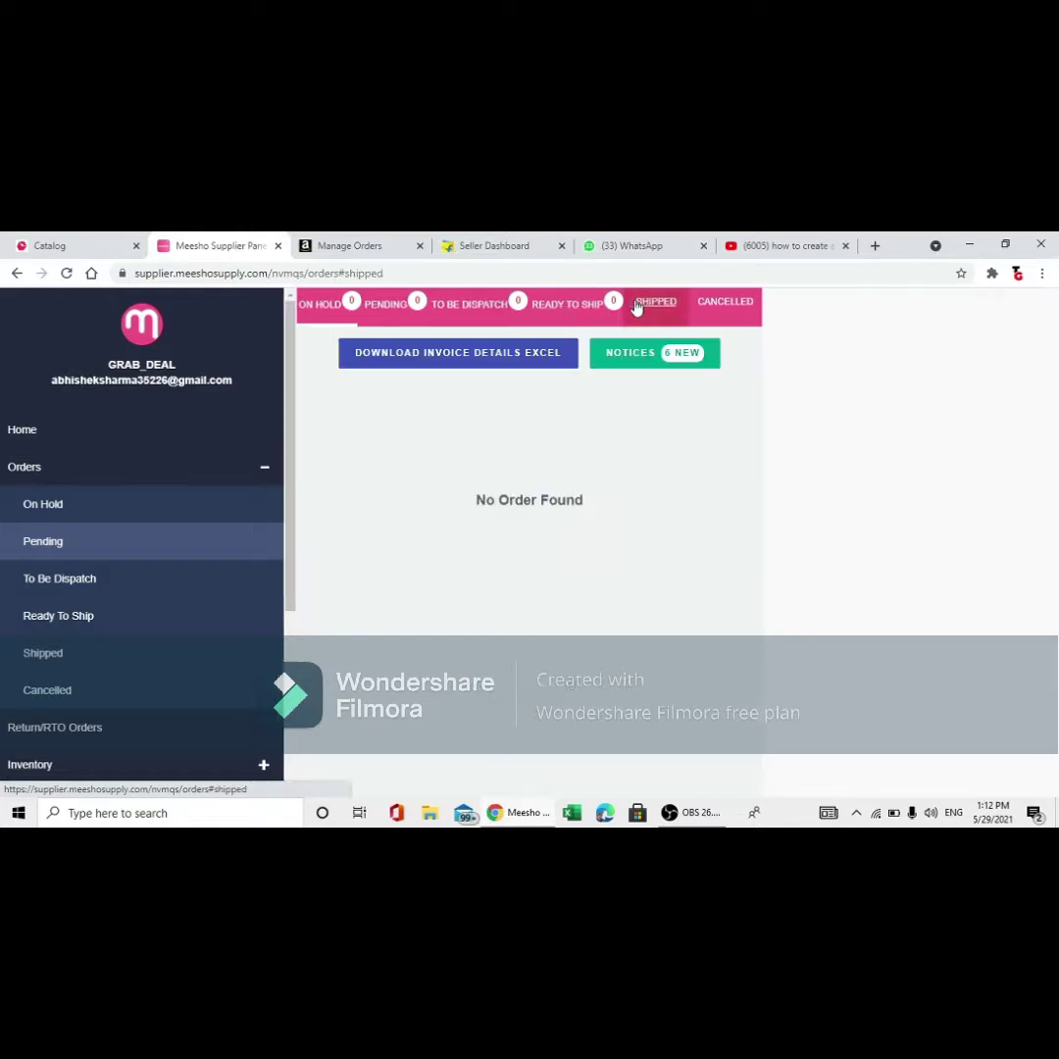
pyautogui.click(712, 307)
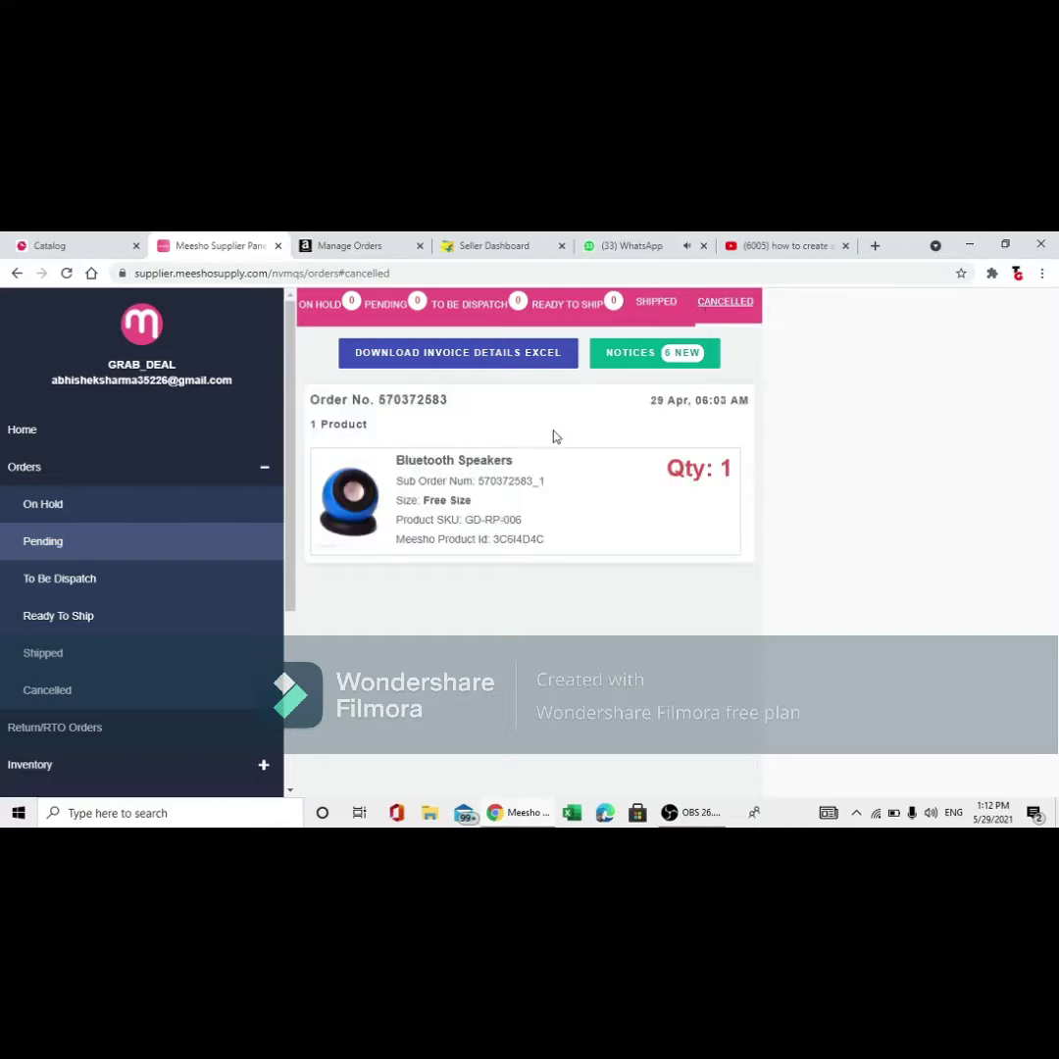
pyautogui.click(648, 304)
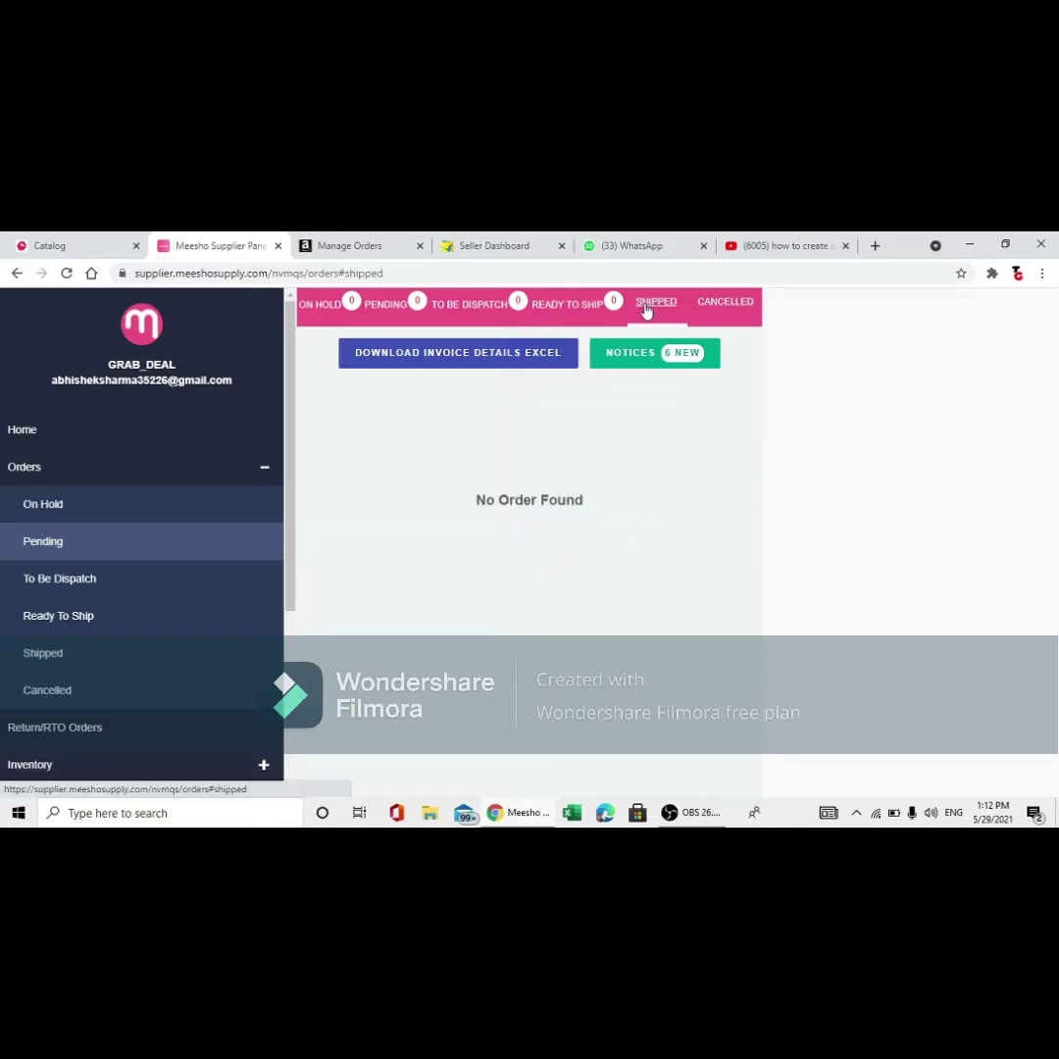
# Open the supplier notices and read the lockdown leave request form and the Next Day Dispatch notice.
pyautogui.click(627, 355)
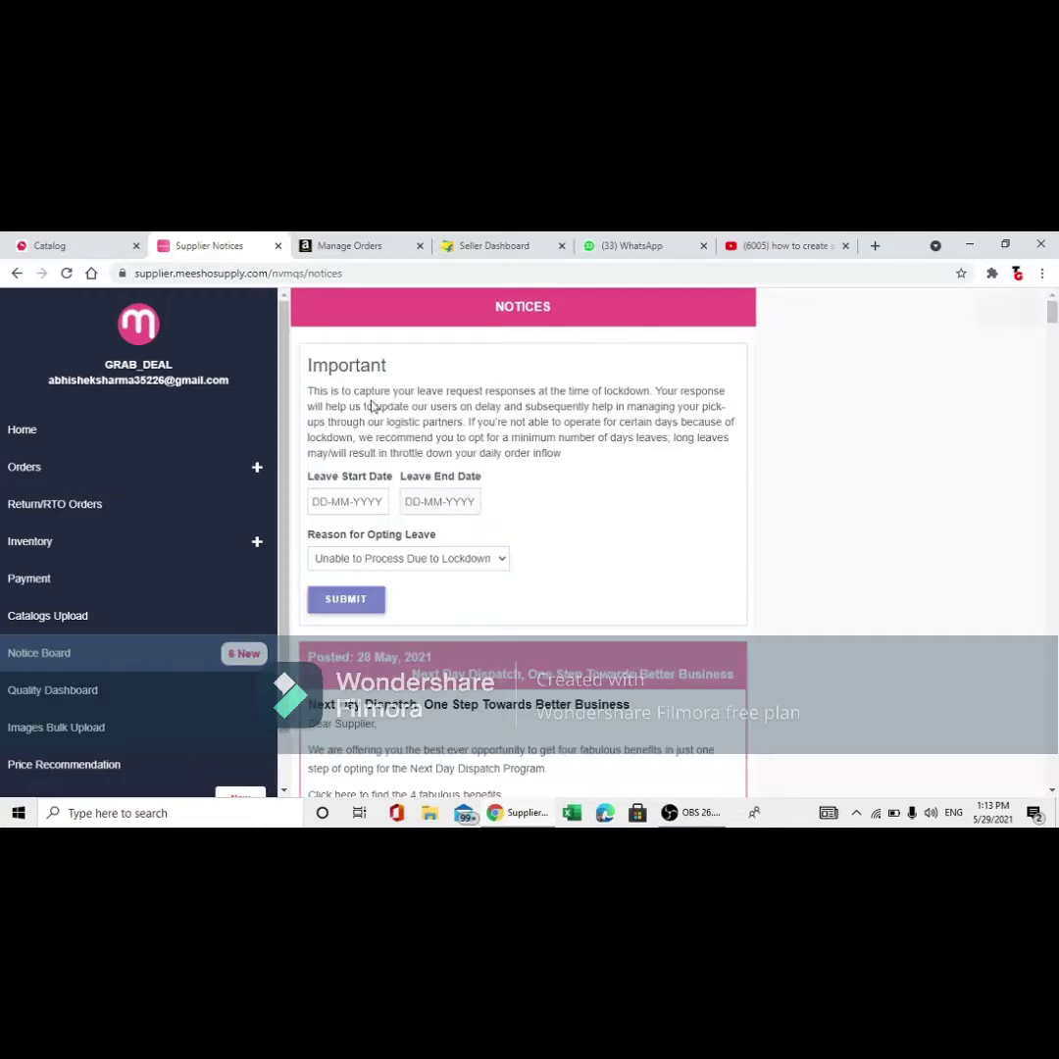
pyautogui.scroll(-3, 484, 423)
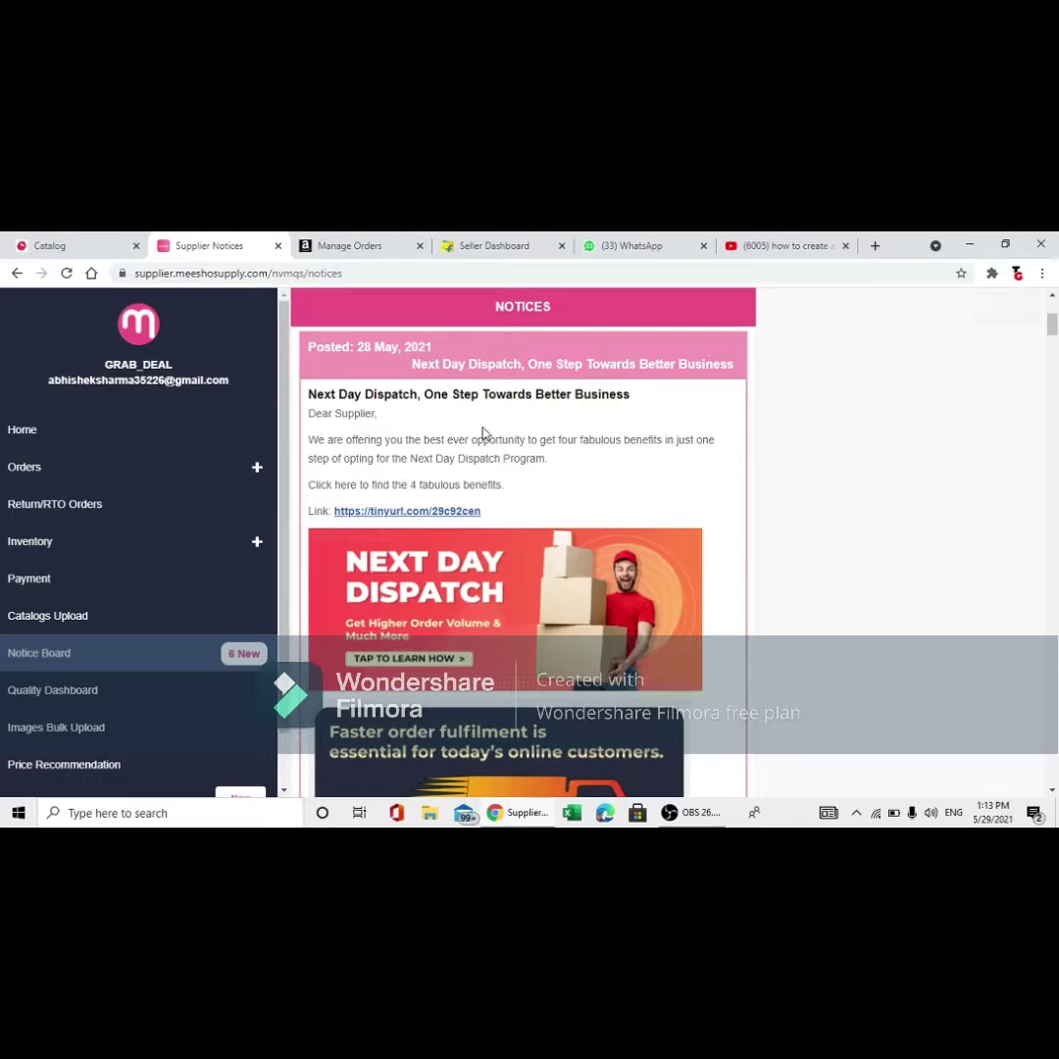
pyautogui.scroll(3, 482, 432)
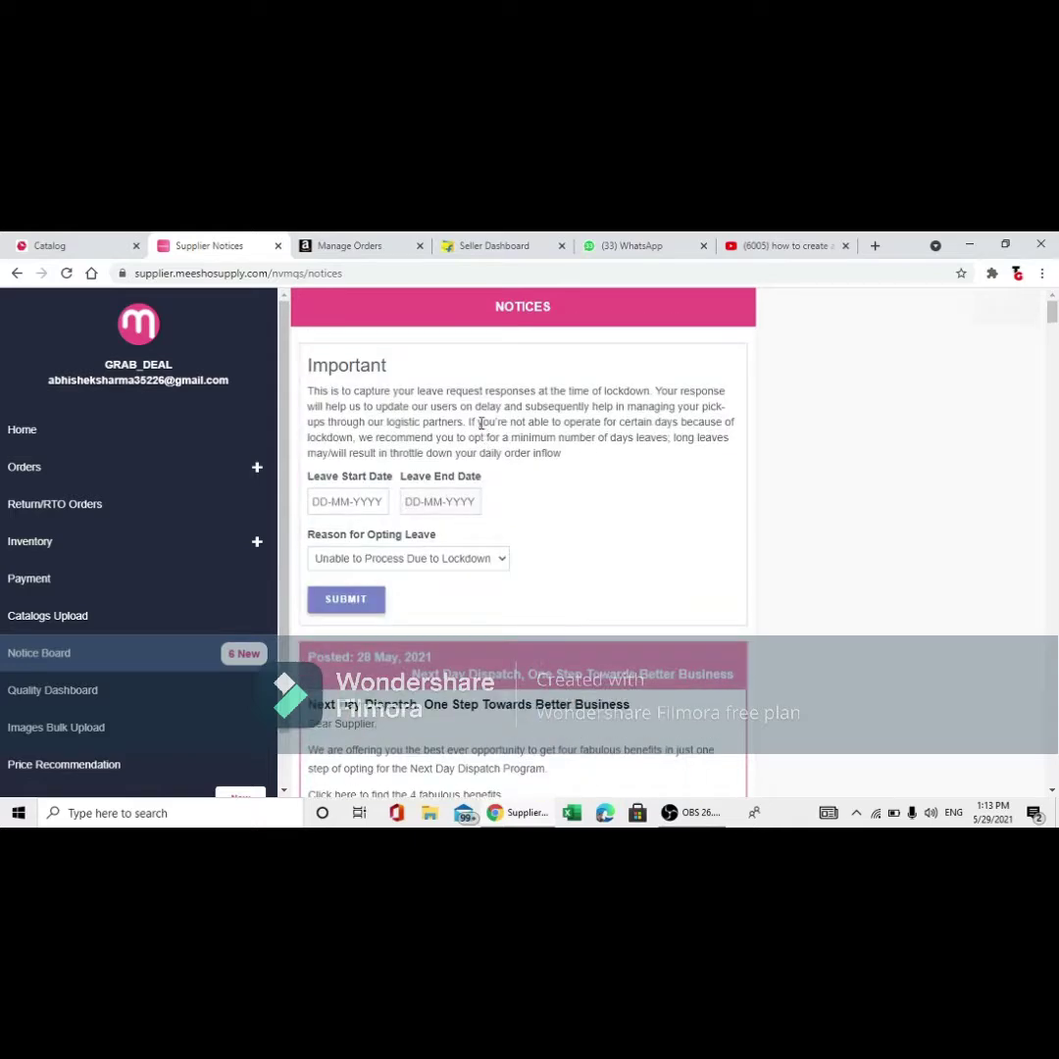
pyautogui.scroll(-1, 436, 505)
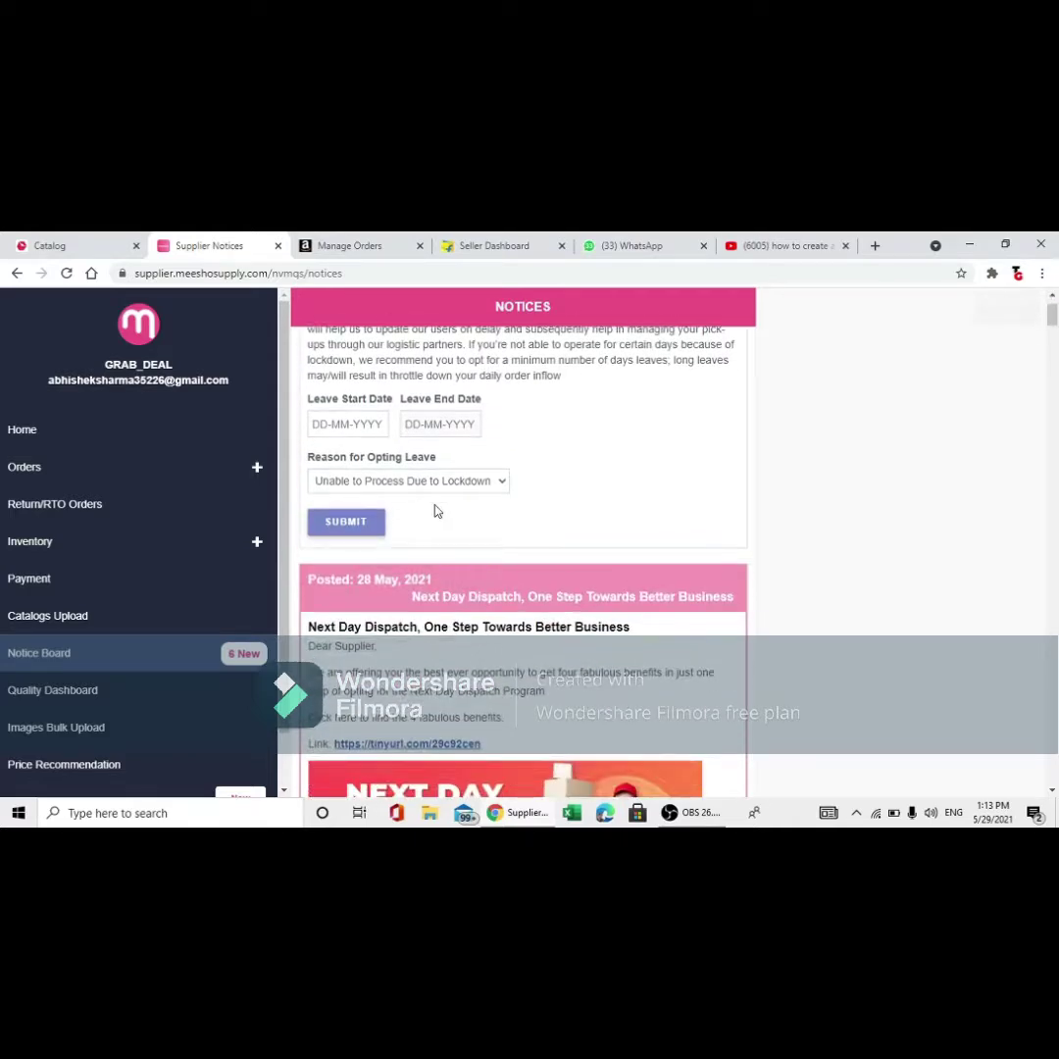
pyautogui.scroll(-3, 437, 510)
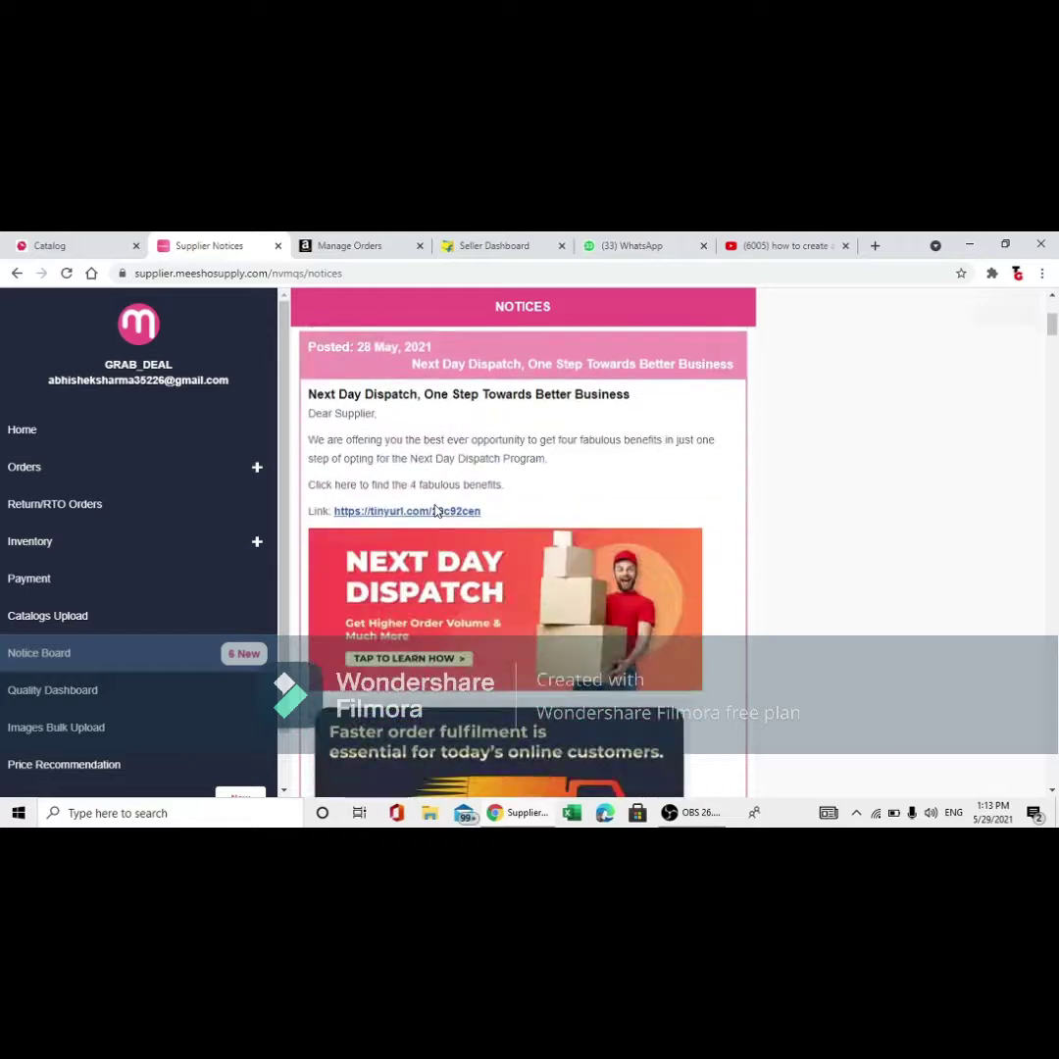
pyautogui.scroll(-2, 437, 511)
pyautogui.scroll(-1, 437, 511)
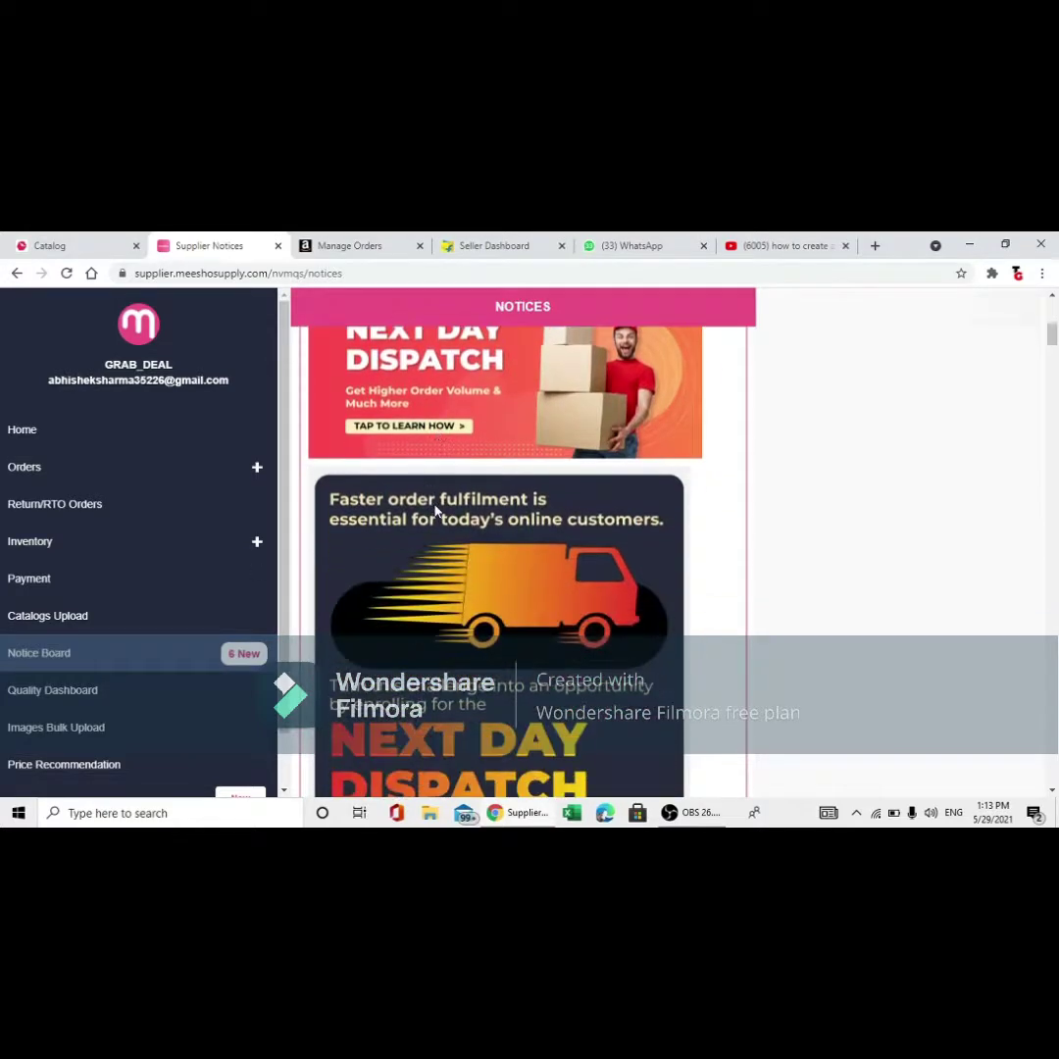
pyautogui.scroll(-5, 437, 510)
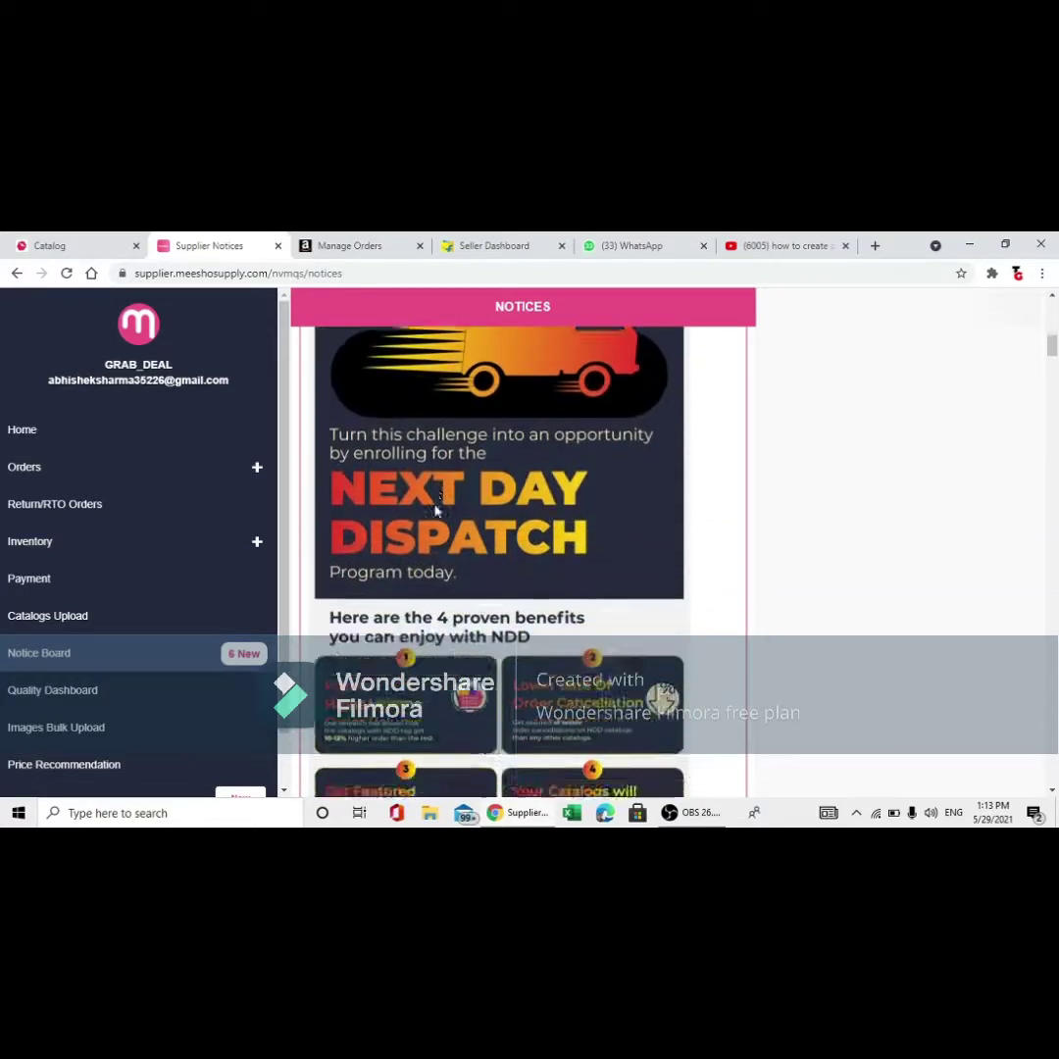
pyautogui.scroll(-5, 436, 507)
pyautogui.scroll(12, 436, 508)
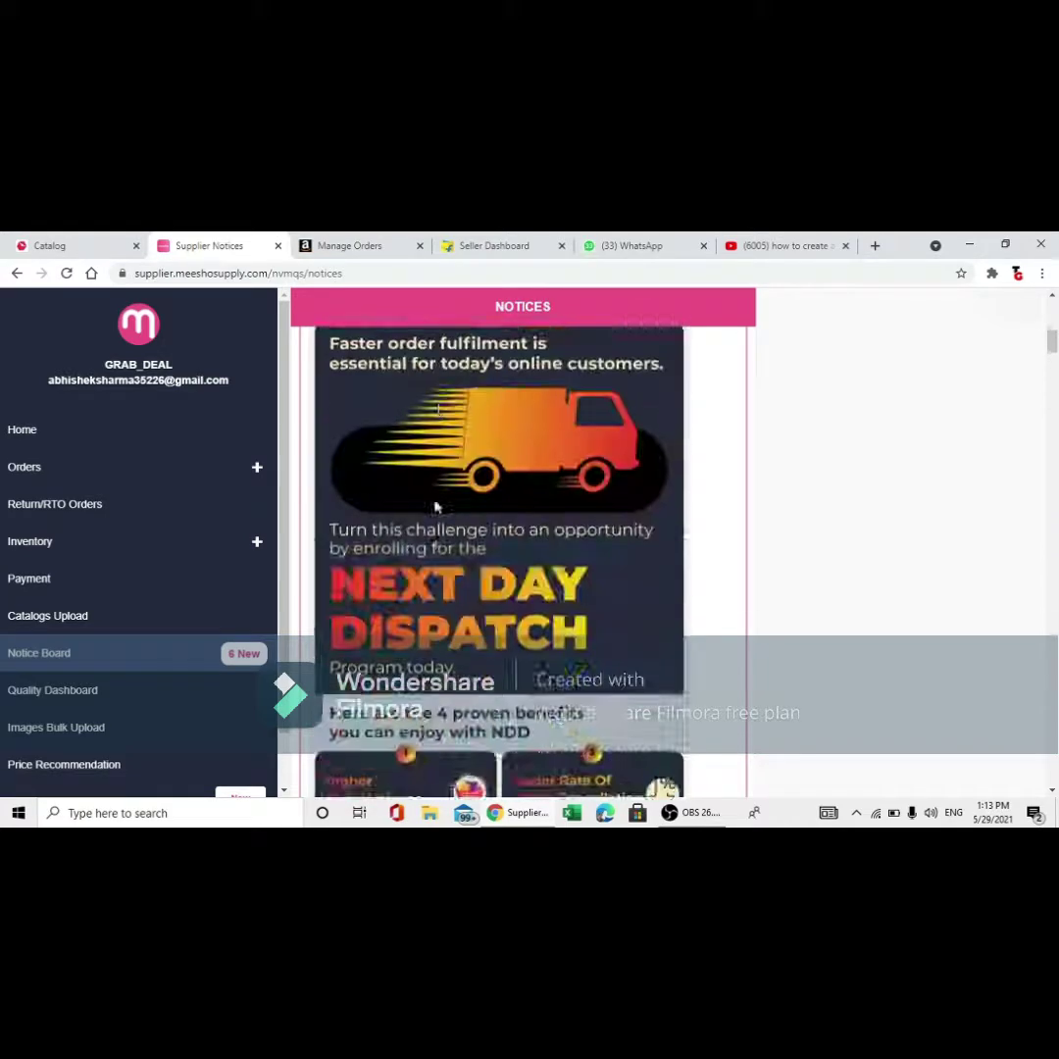
pyautogui.scroll(1, 438, 507)
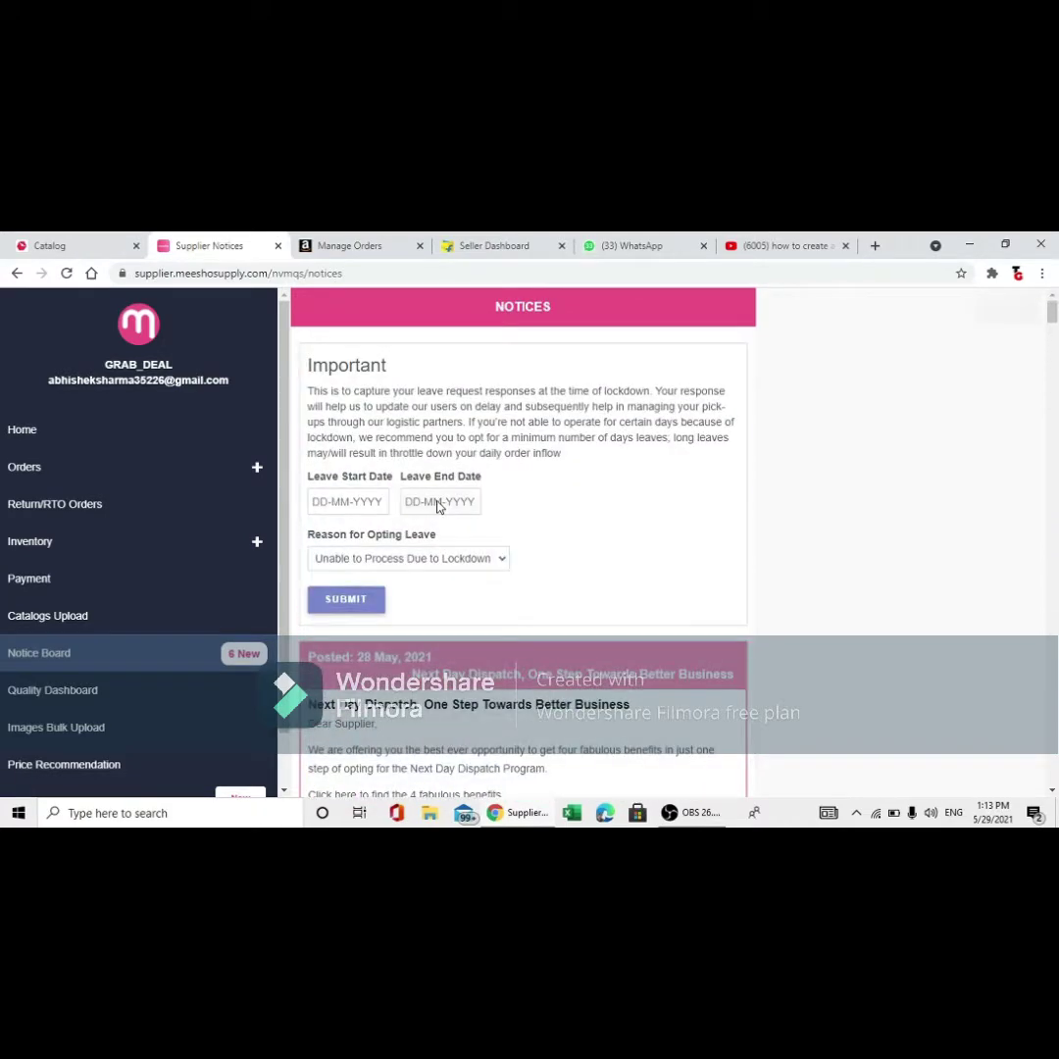
# Open the Return/RTO Orders and examine the returned Bluetooth Speakers order's number, delivery status and courier.
pyautogui.click(43, 513)
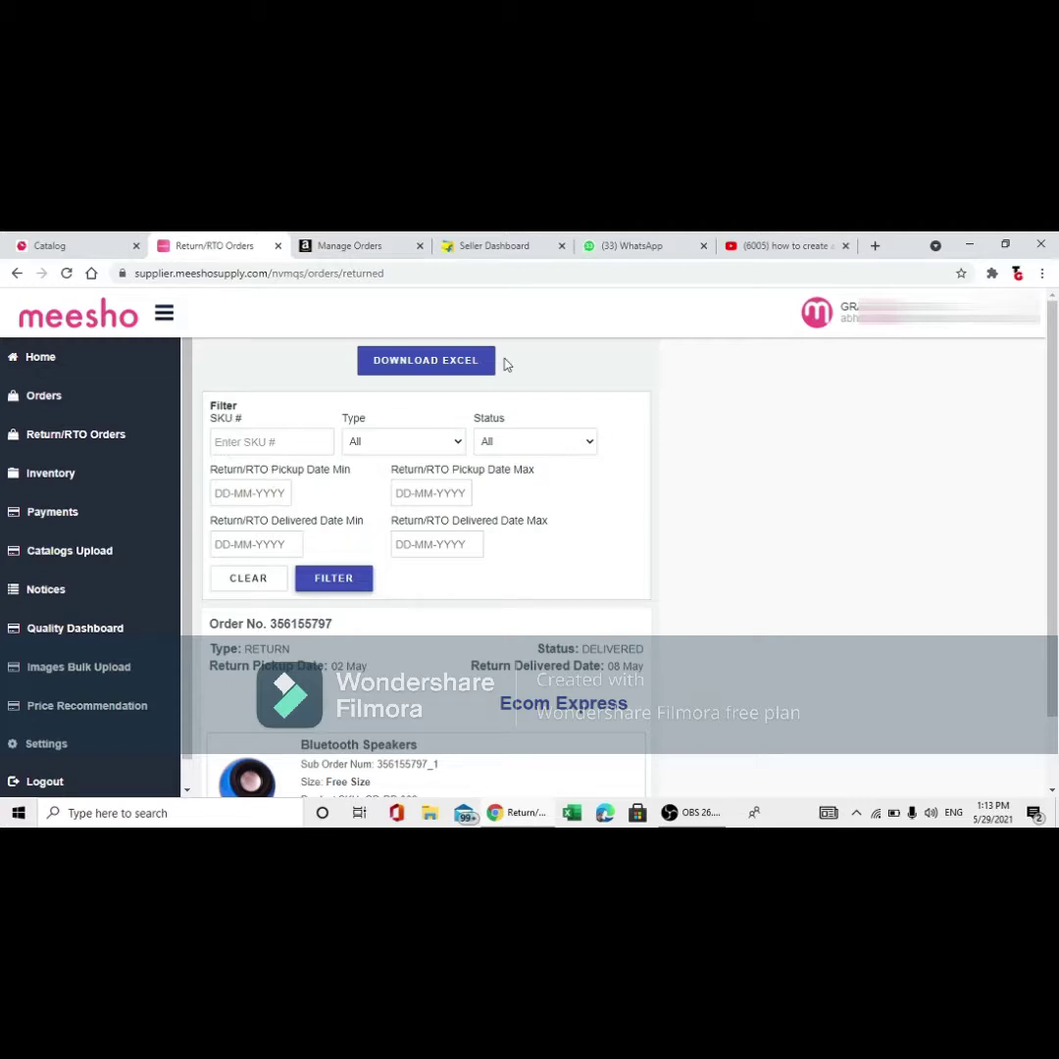
pyautogui.scroll(-1, 381, 494)
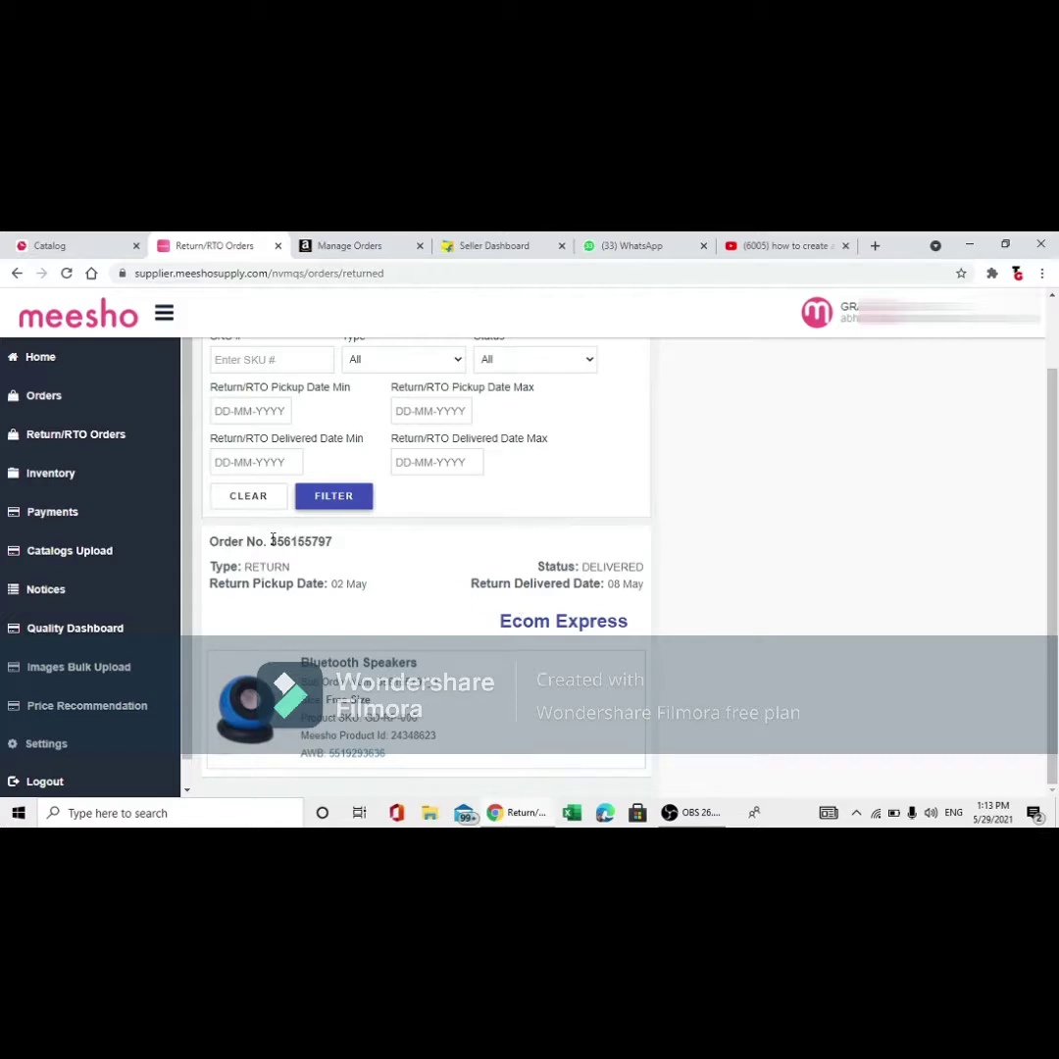
pyautogui.moveTo(271, 542); pyautogui.dragTo(355, 546)
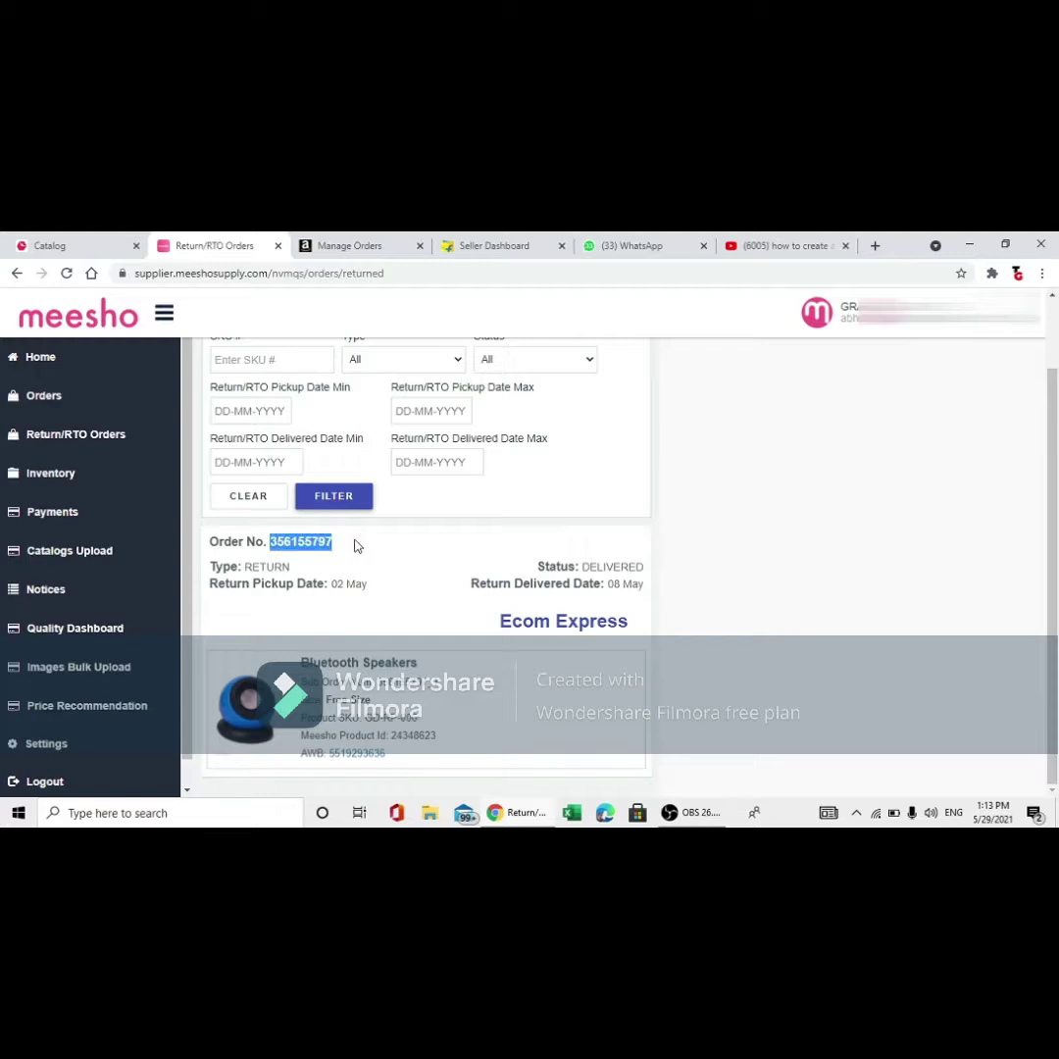
pyautogui.click(608, 566)
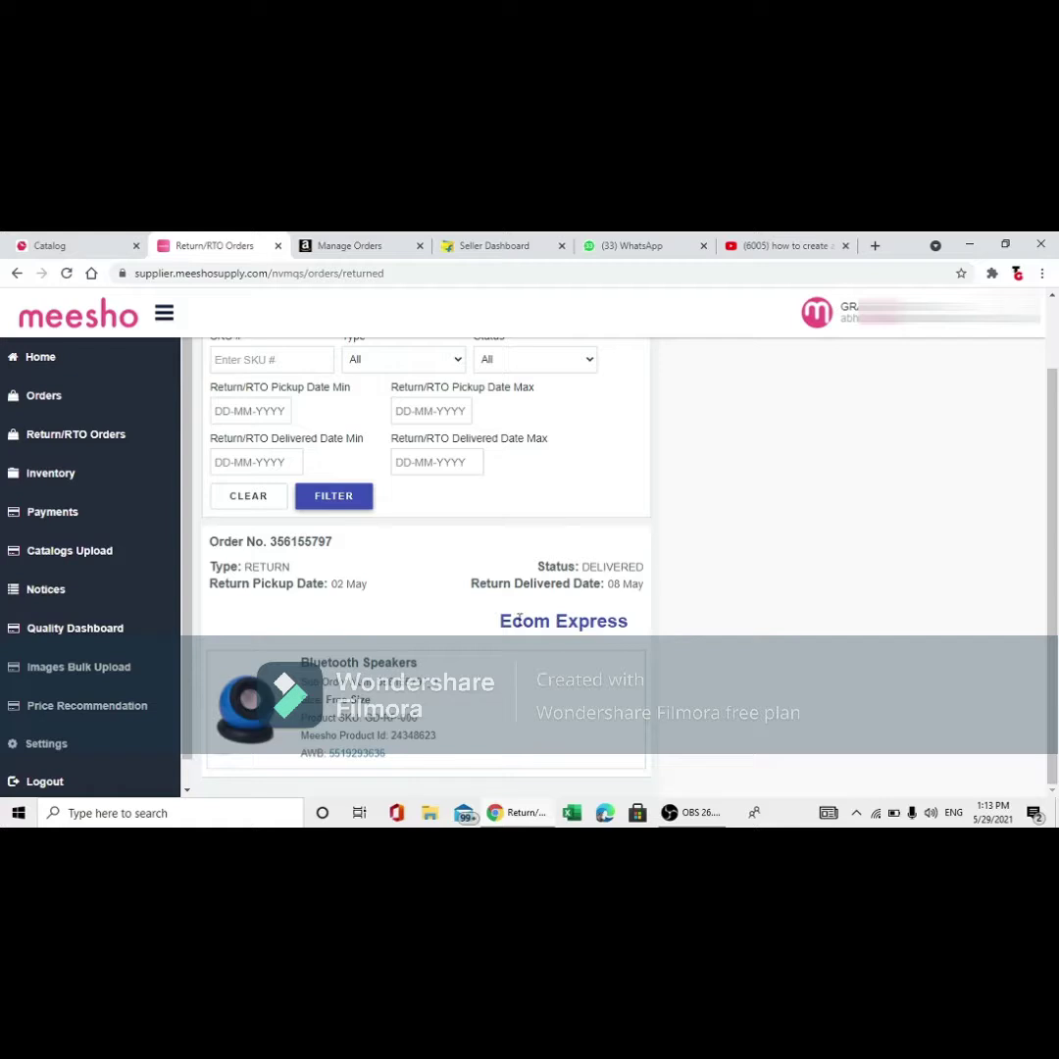
pyautogui.moveTo(500, 621); pyautogui.dragTo(616, 638)
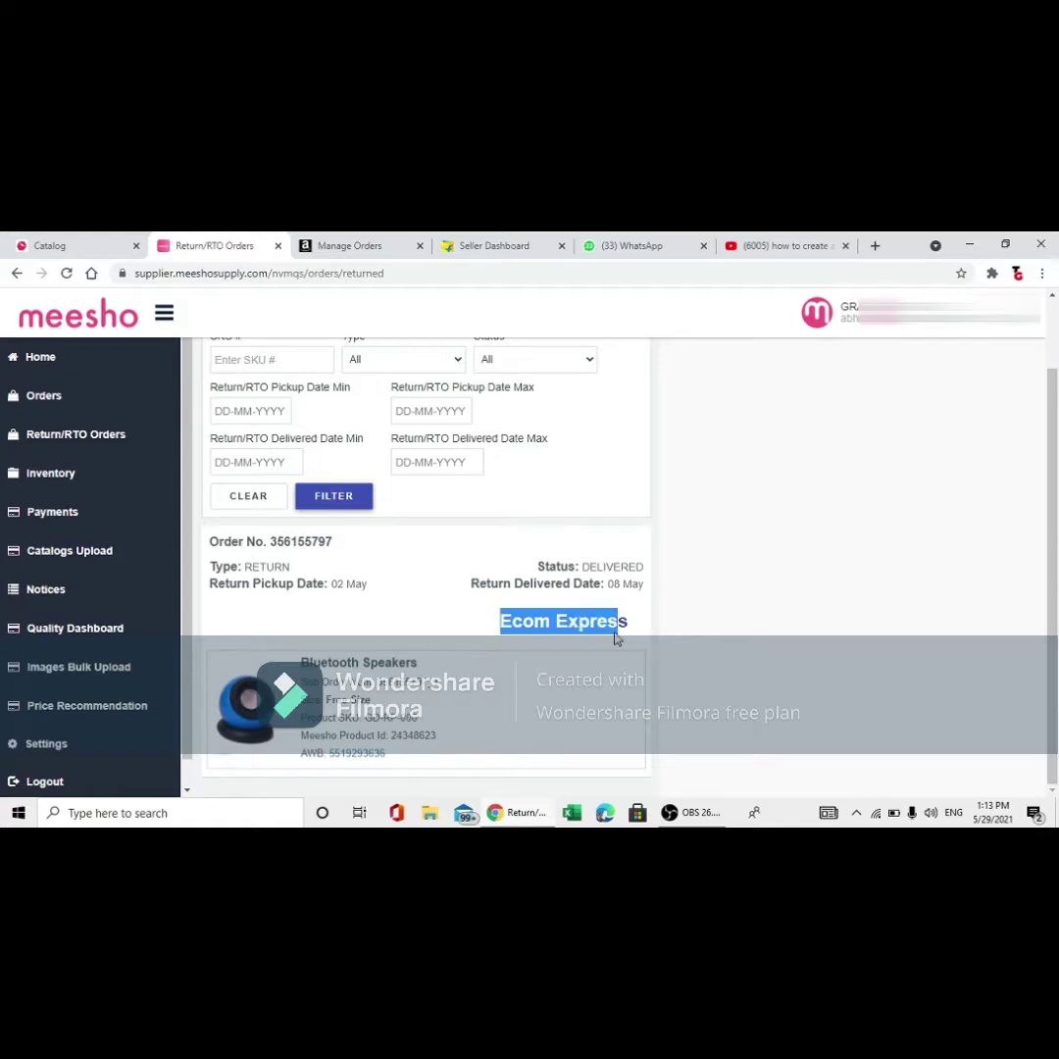
pyautogui.click(611, 638)
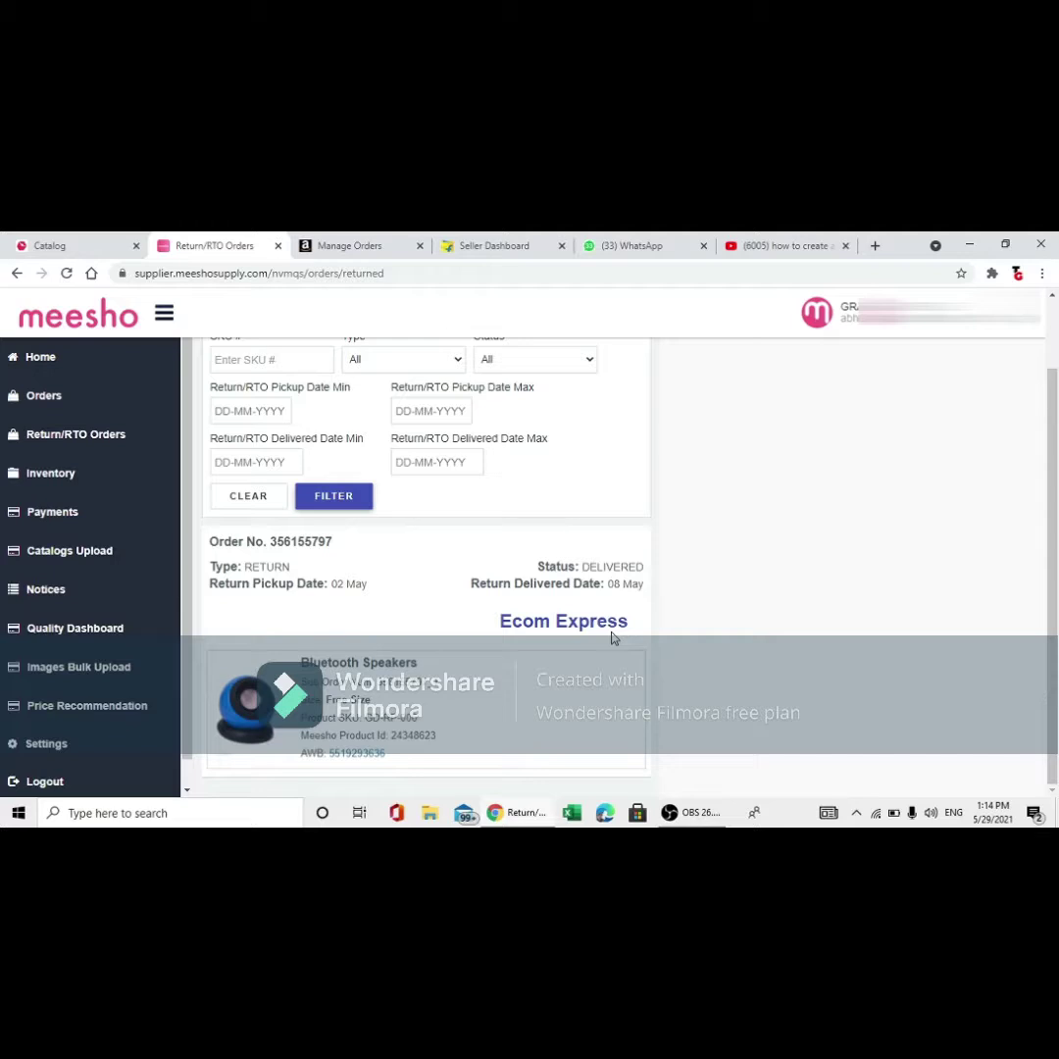
pyautogui.scroll(1, 546, 560)
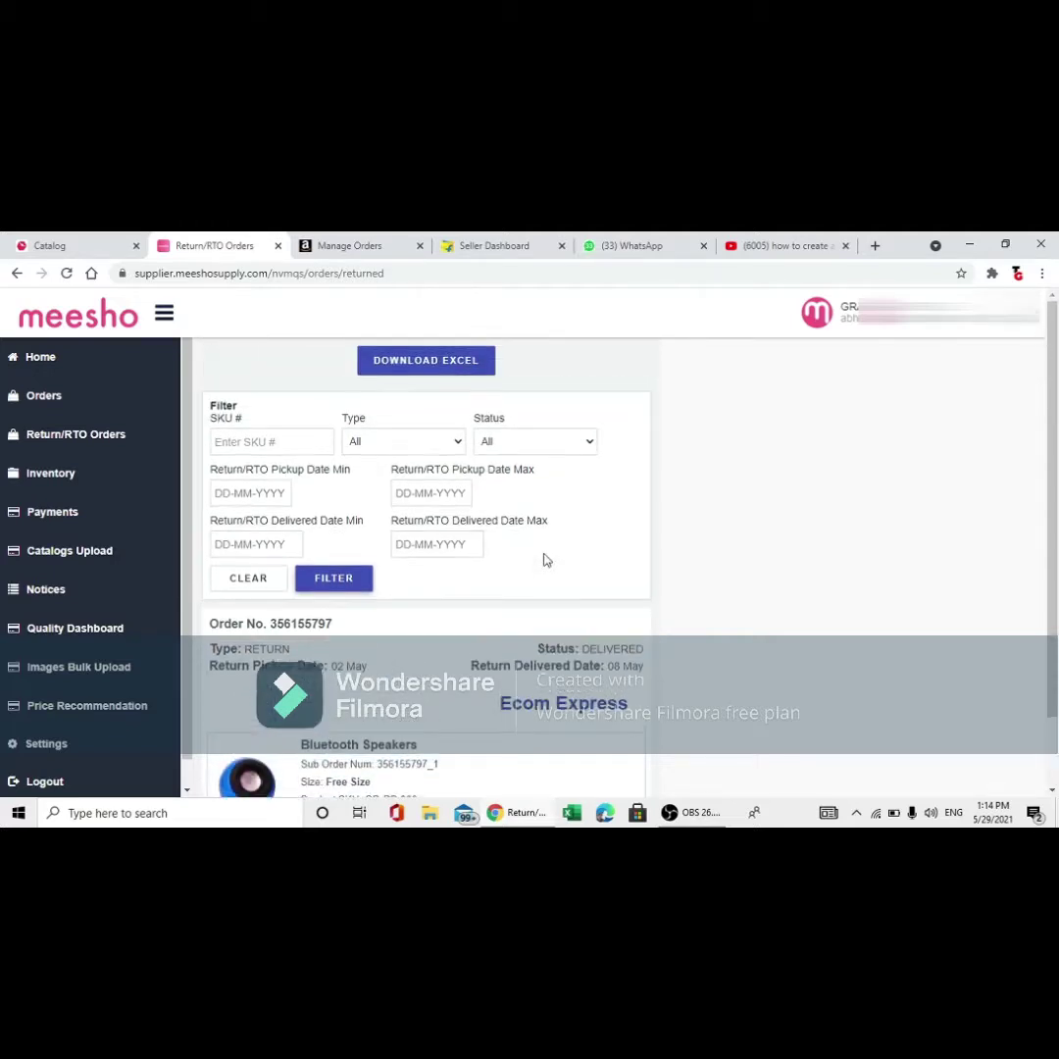
# Show the inventory stock categories, and open the Payments overview to examine the Next Payment and Last Payment net amounts.
pyautogui.click(99, 484)
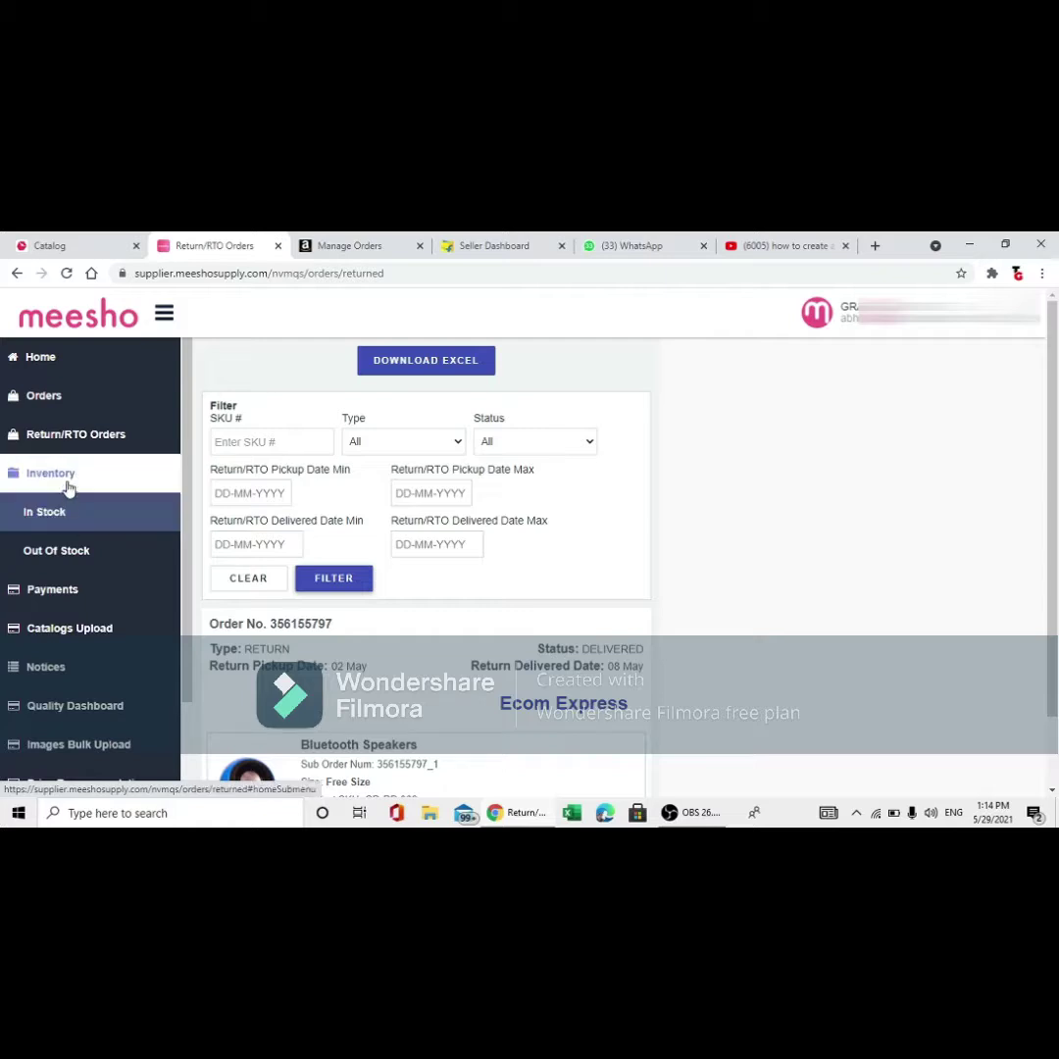
pyautogui.click(54, 594)
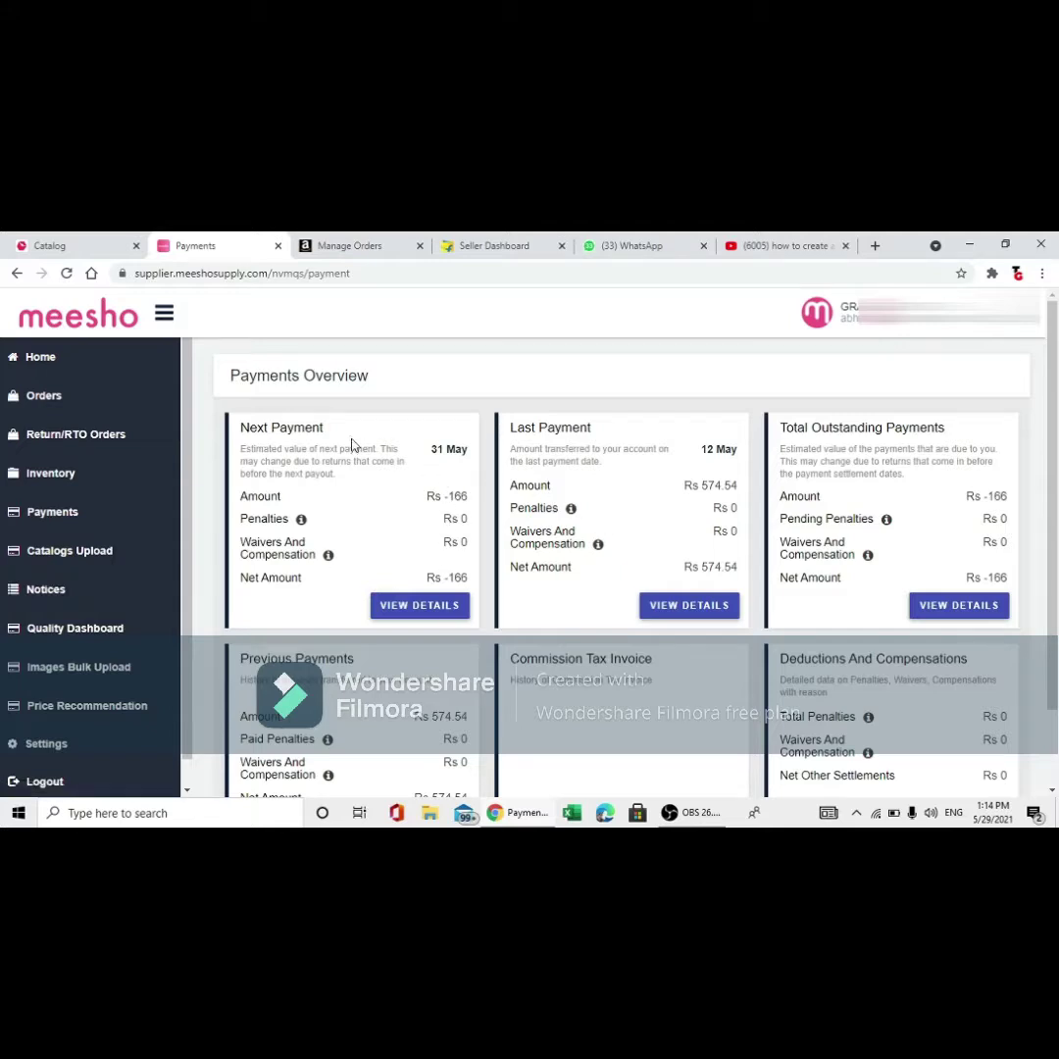
pyautogui.doubleClick(472, 585)
pyautogui.click(472, 584)
pyautogui.moveTo(469, 581); pyautogui.dragTo(430, 576)
pyautogui.click(452, 575)
pyautogui.moveTo(685, 569); pyautogui.dragTo(738, 569)
pyautogui.click(576, 446)
# Open the Last Payment details and inspect the overall order details of its sub-order, closing them when done.
pyautogui.scroll(-1, 651, 487)
pyautogui.click(660, 529)
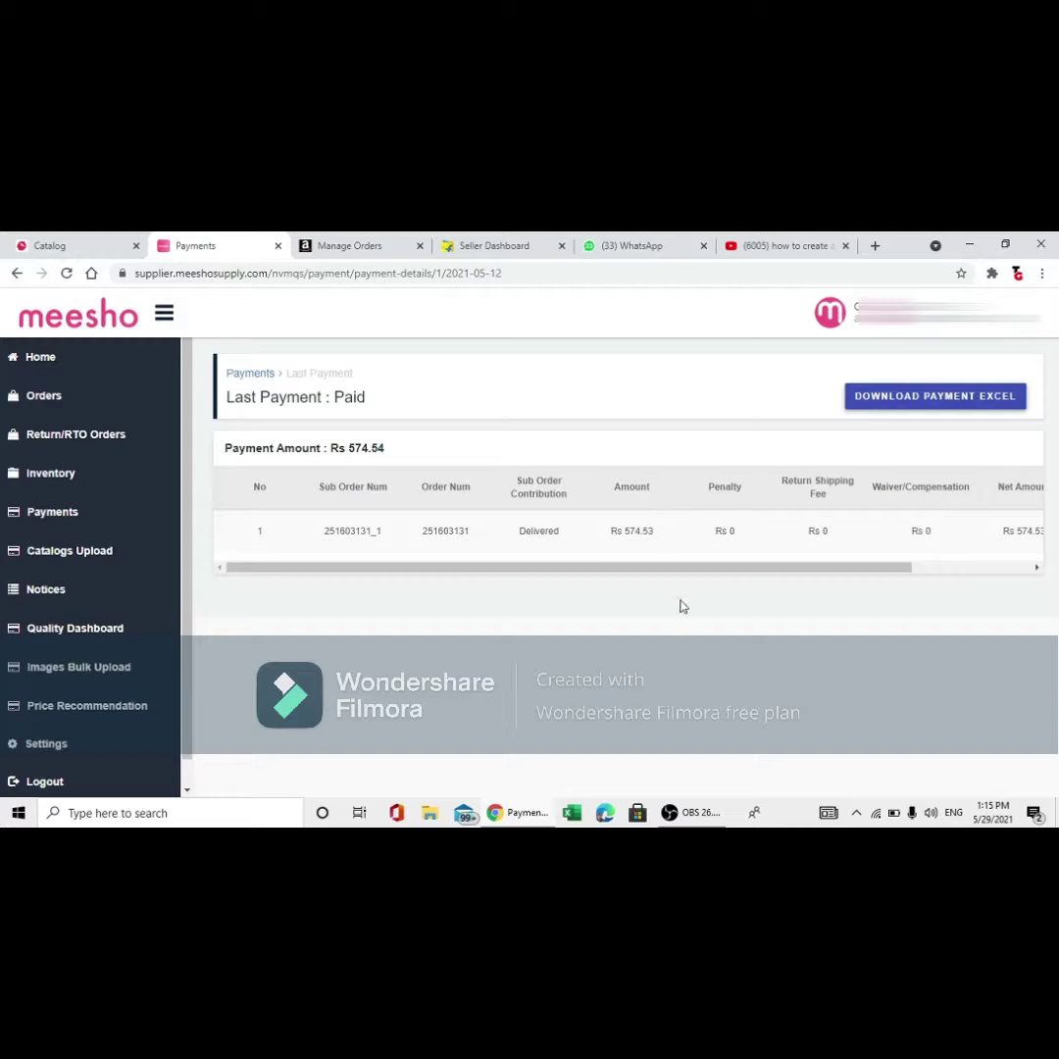
pyautogui.moveTo(677, 568); pyautogui.dragTo(844, 586)
pyautogui.moveTo(770, 568); pyautogui.dragTo(740, 610)
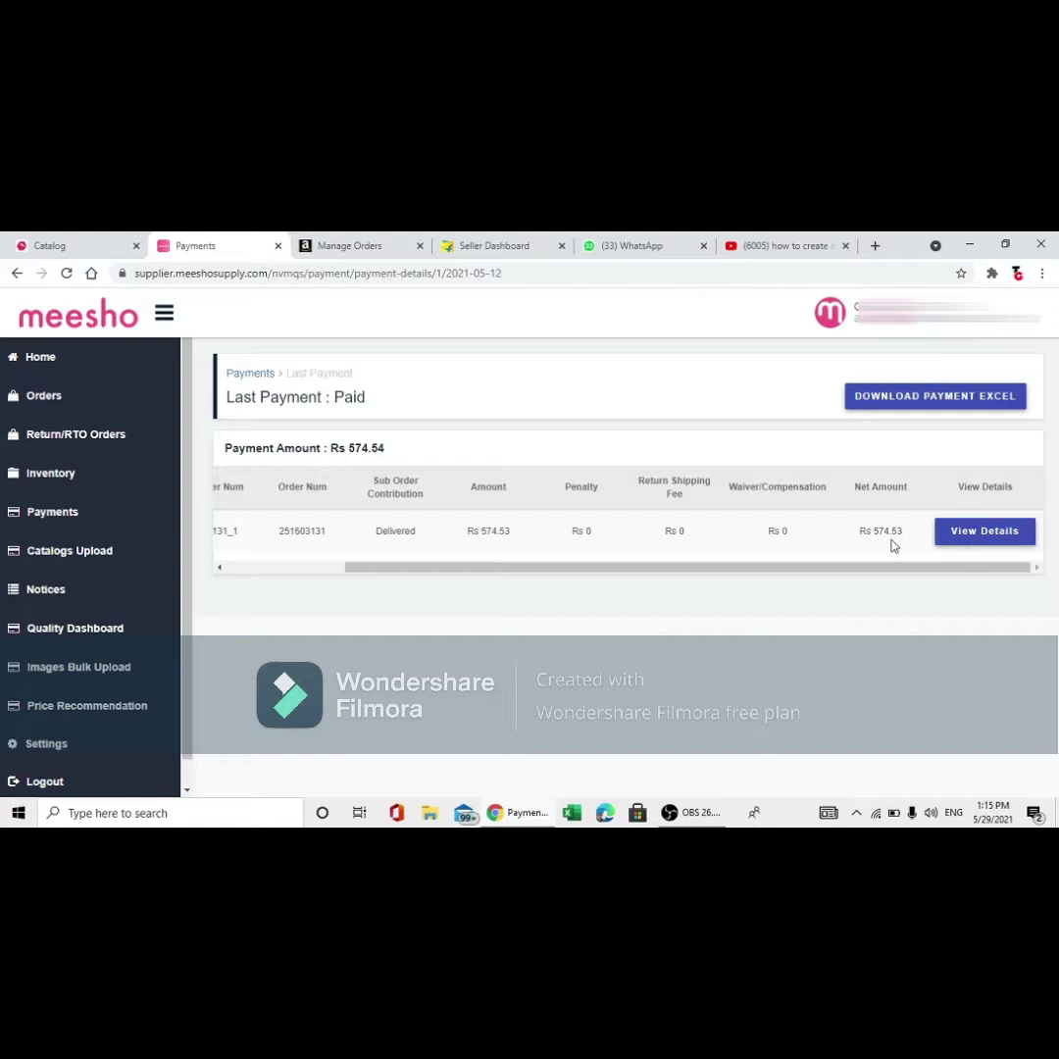
pyautogui.click(949, 534)
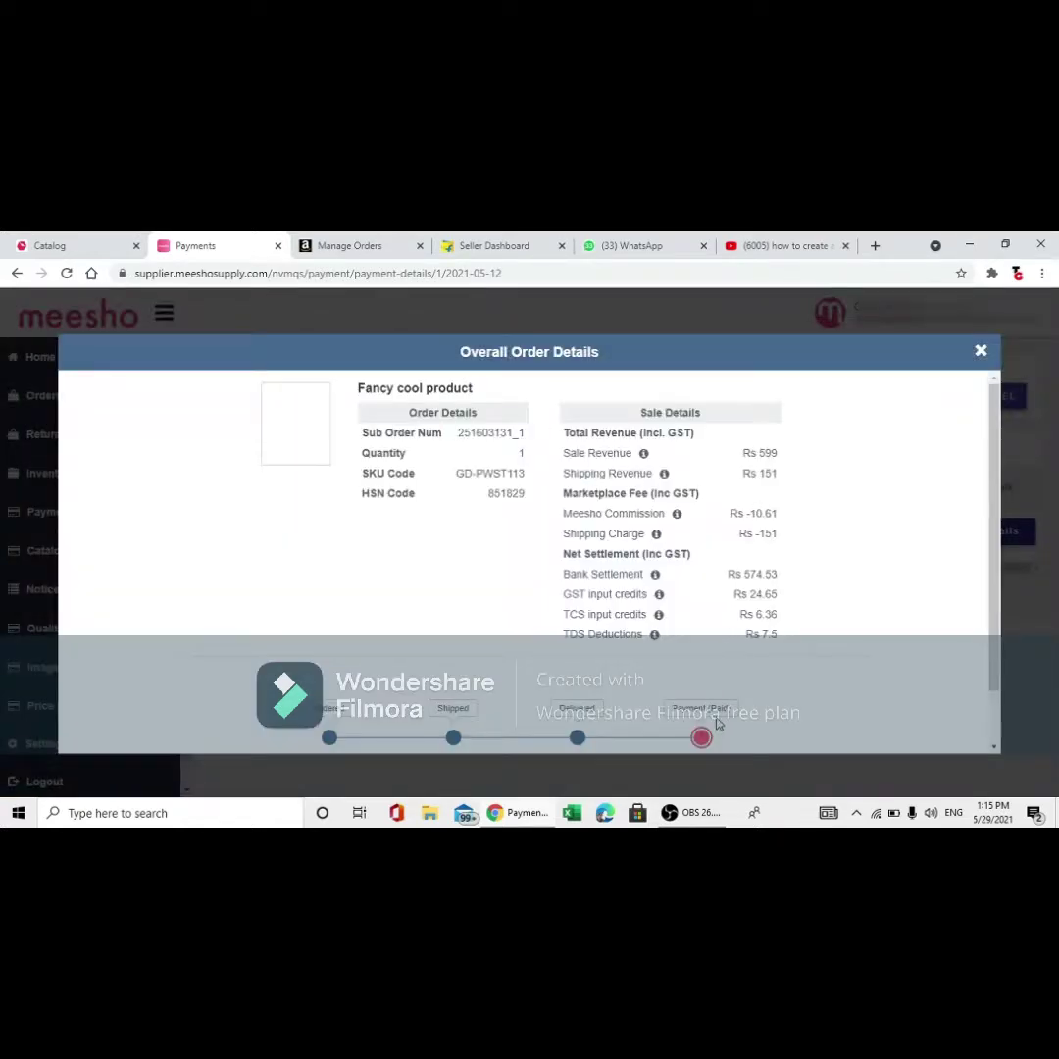
pyautogui.click(981, 350)
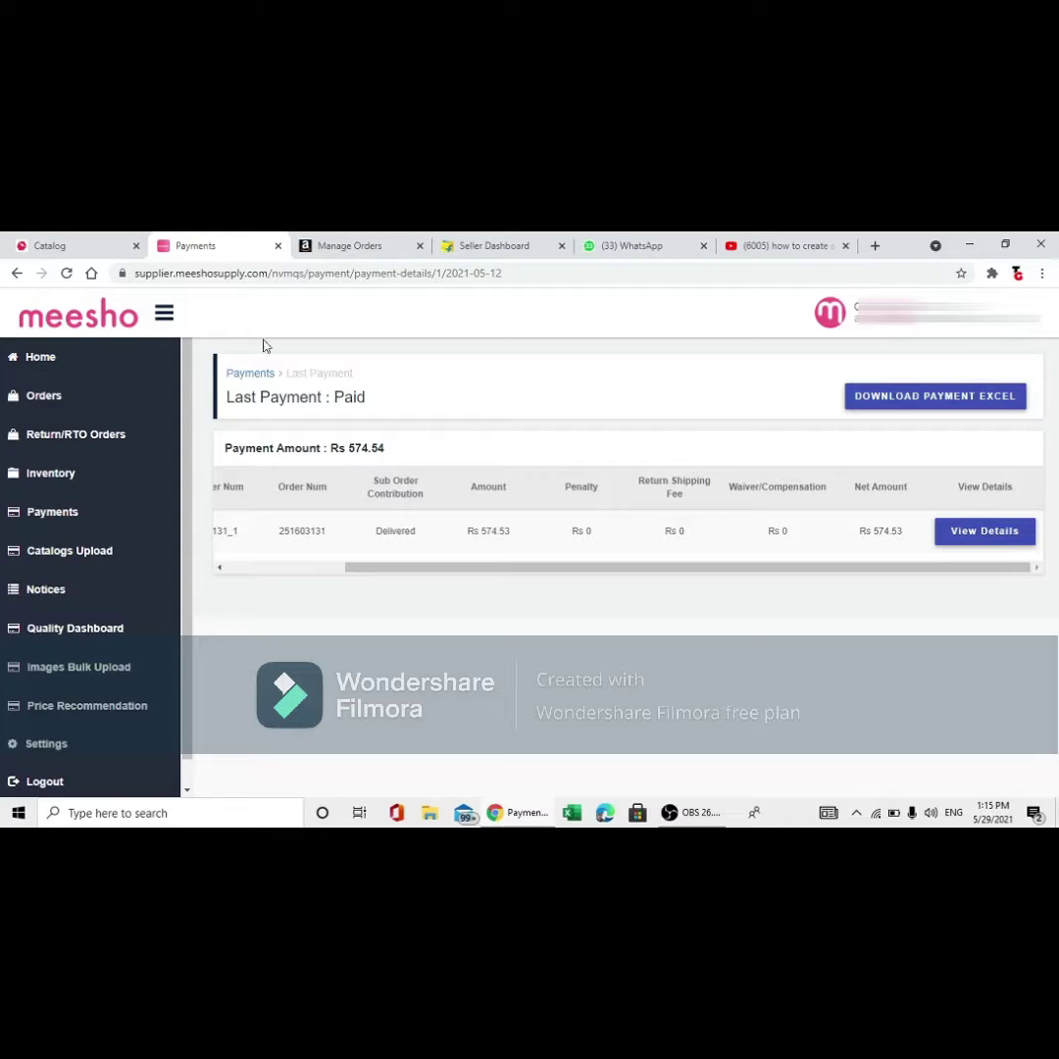
# Return to the Payments overview and open the Next Payment details to examine the order's return shipping fee and net amount.
pyautogui.click(16, 273)
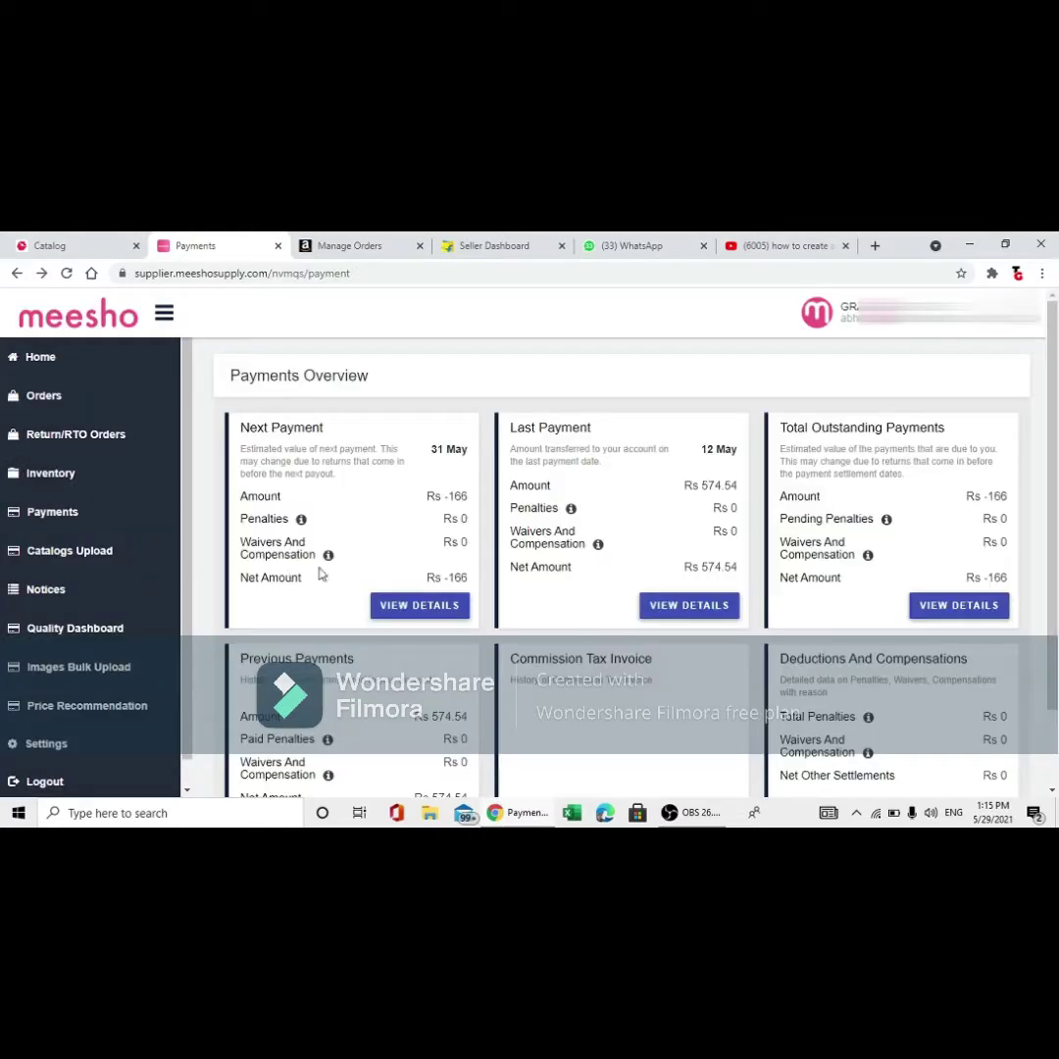
pyautogui.click(434, 608)
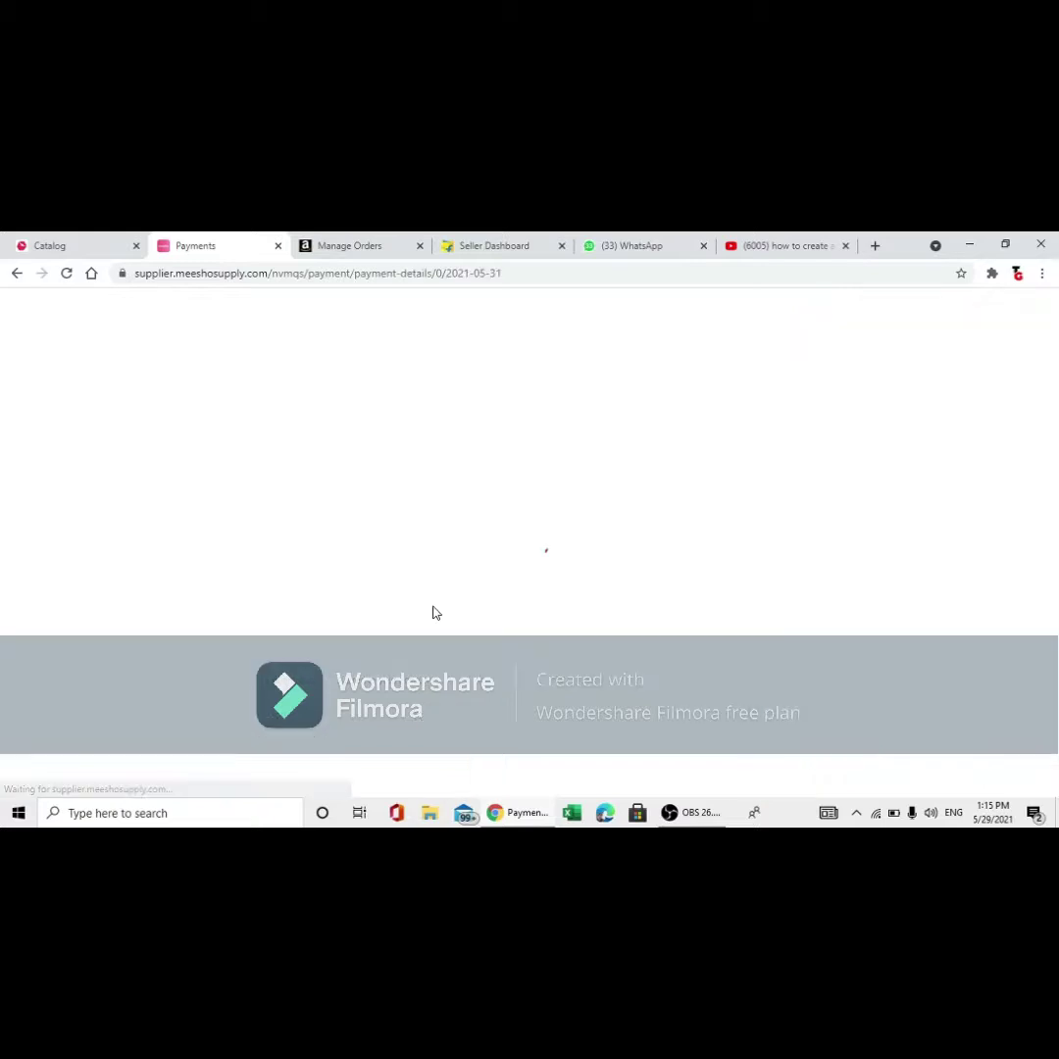
pyautogui.moveTo(674, 568); pyautogui.dragTo(779, 644)
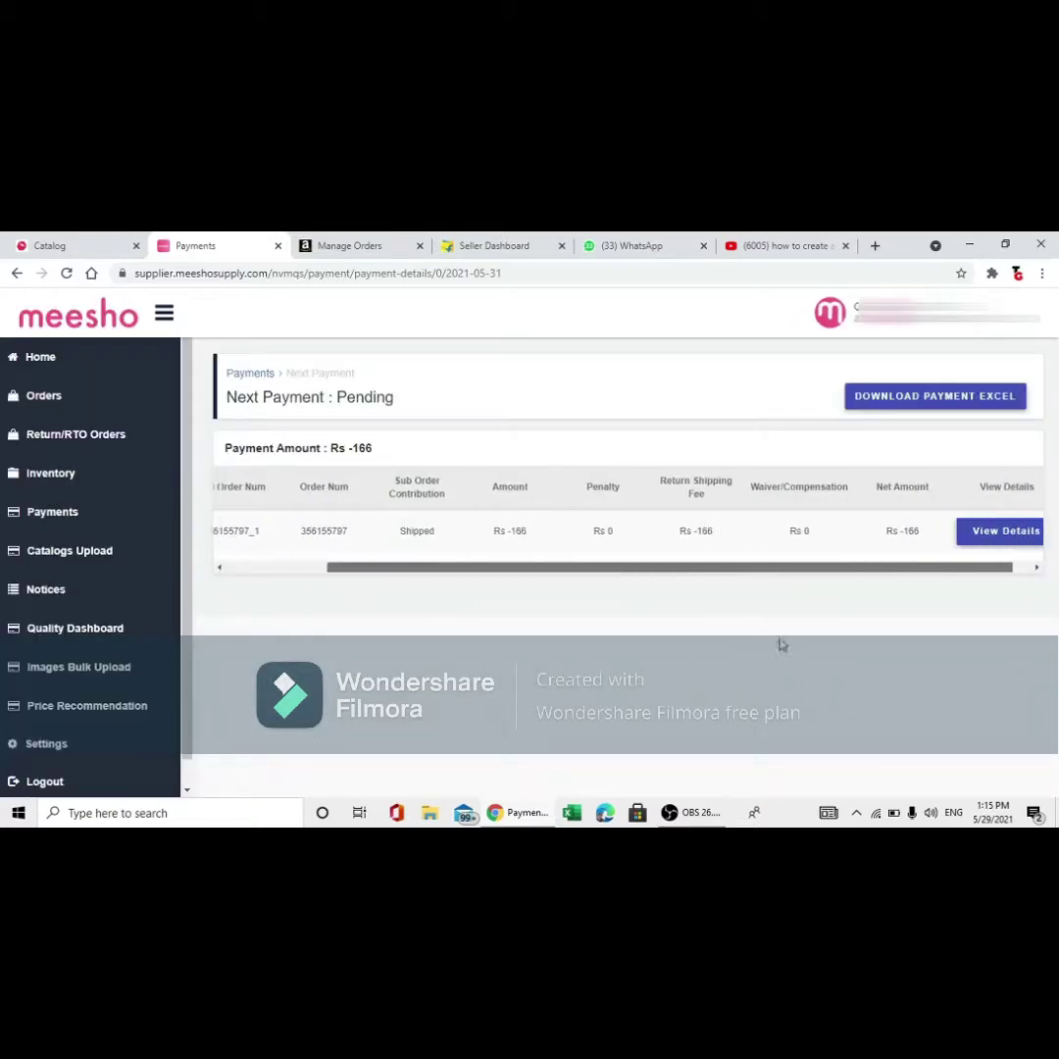
pyautogui.moveTo(821, 570); pyautogui.dragTo(858, 570)
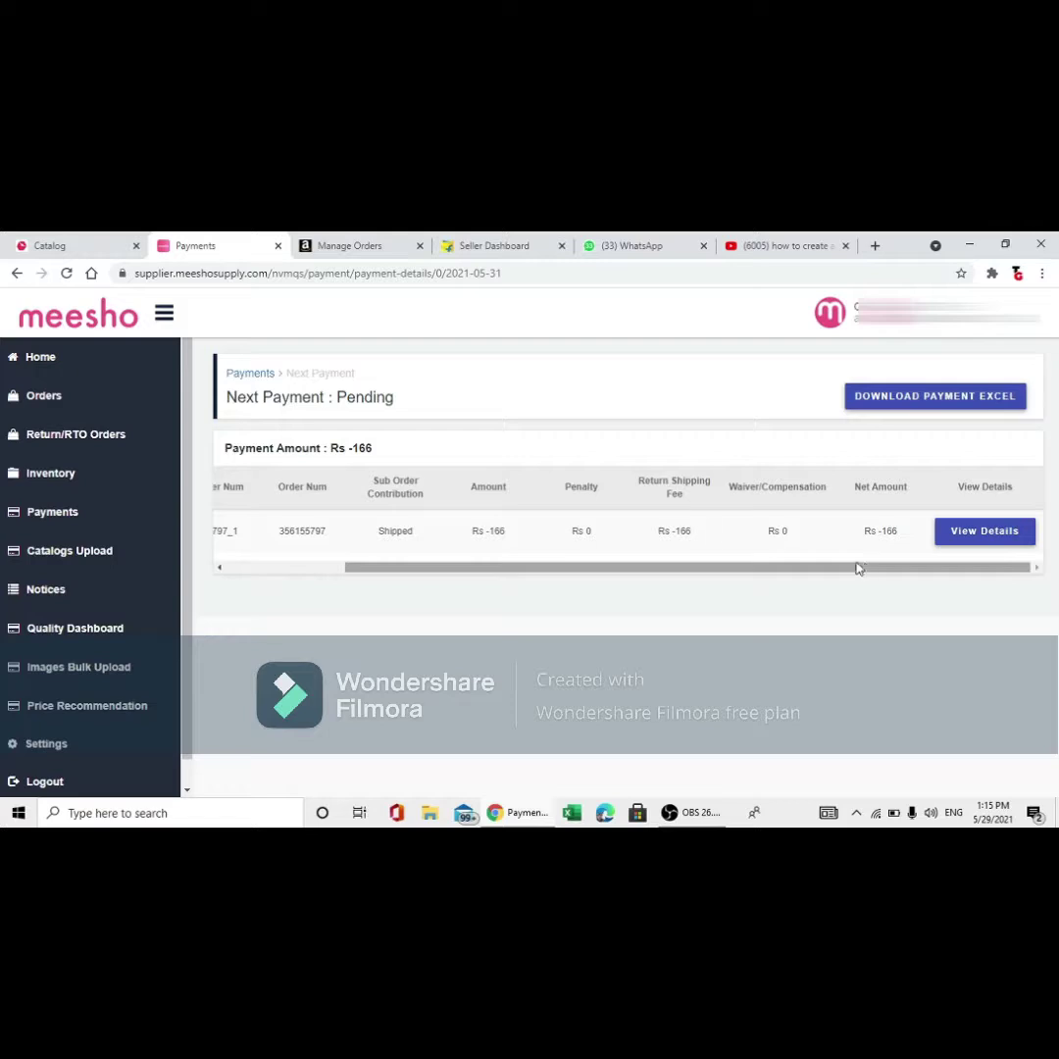
# Open the pending payment's overall order details, inspect the Bluetooth Speakers sub-order's sale details and order timeline, and close them.
pyautogui.click(958, 539)
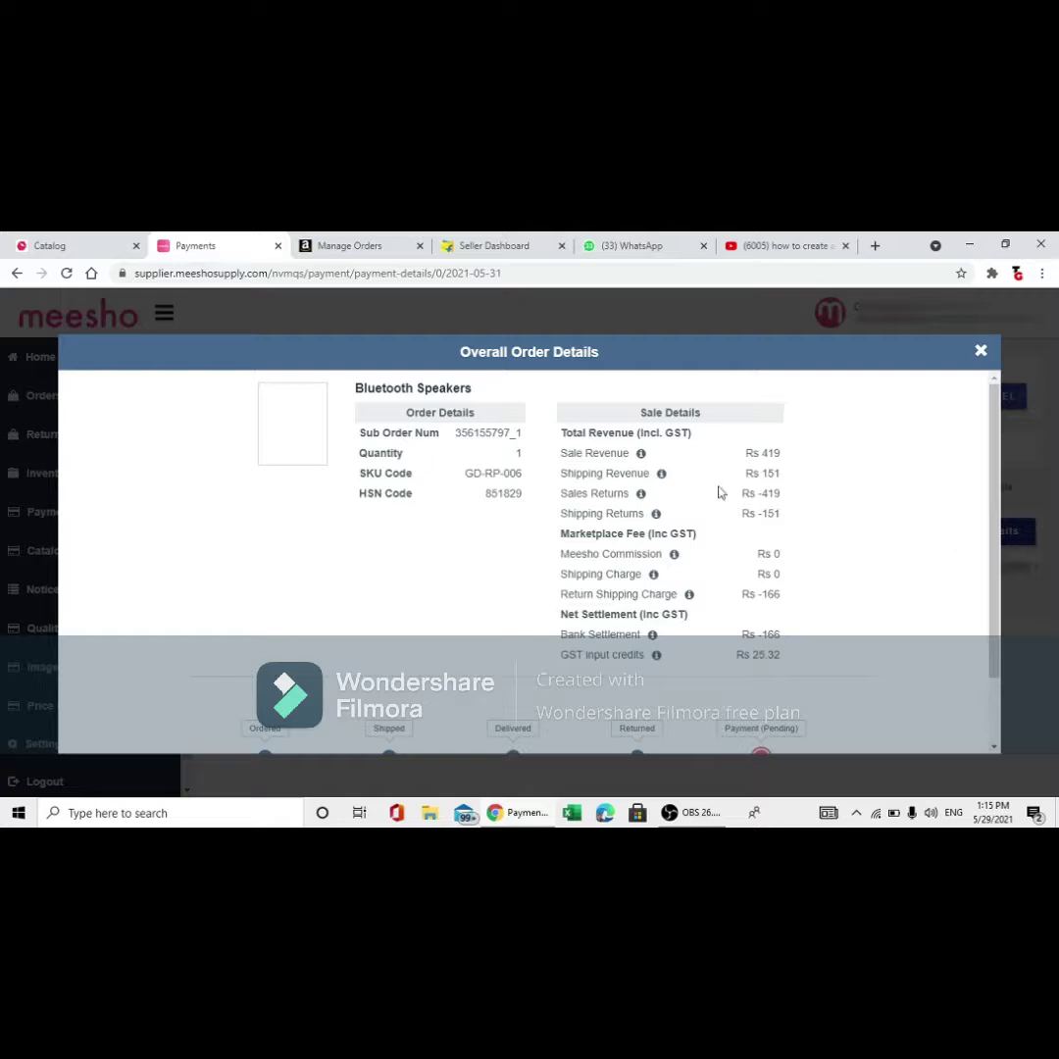
pyautogui.moveTo(450, 465); pyautogui.dragTo(459, 459)
pyautogui.click(465, 438)
pyautogui.scroll(-2, 736, 633)
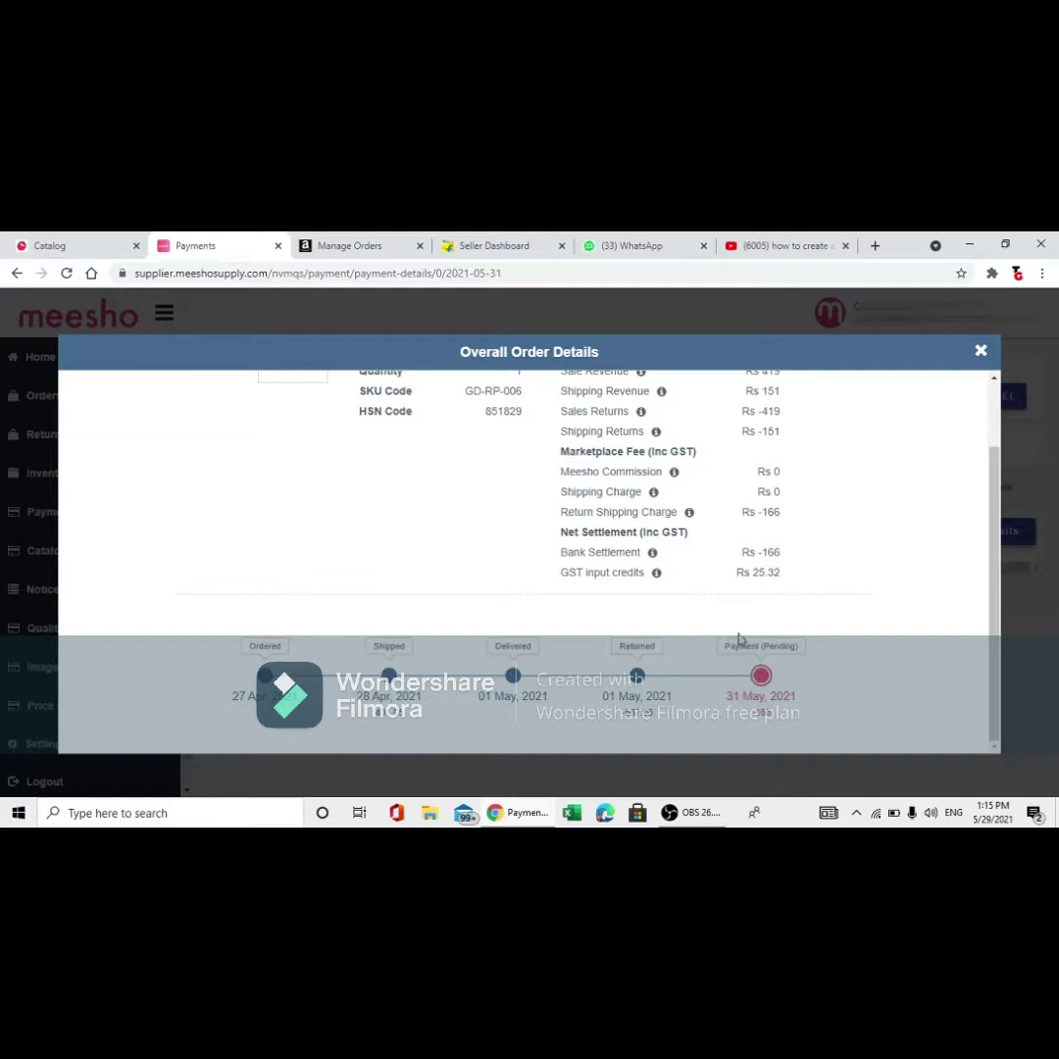
pyautogui.scroll(2, 745, 647)
pyautogui.scroll(-2, 755, 657)
pyautogui.click(981, 351)
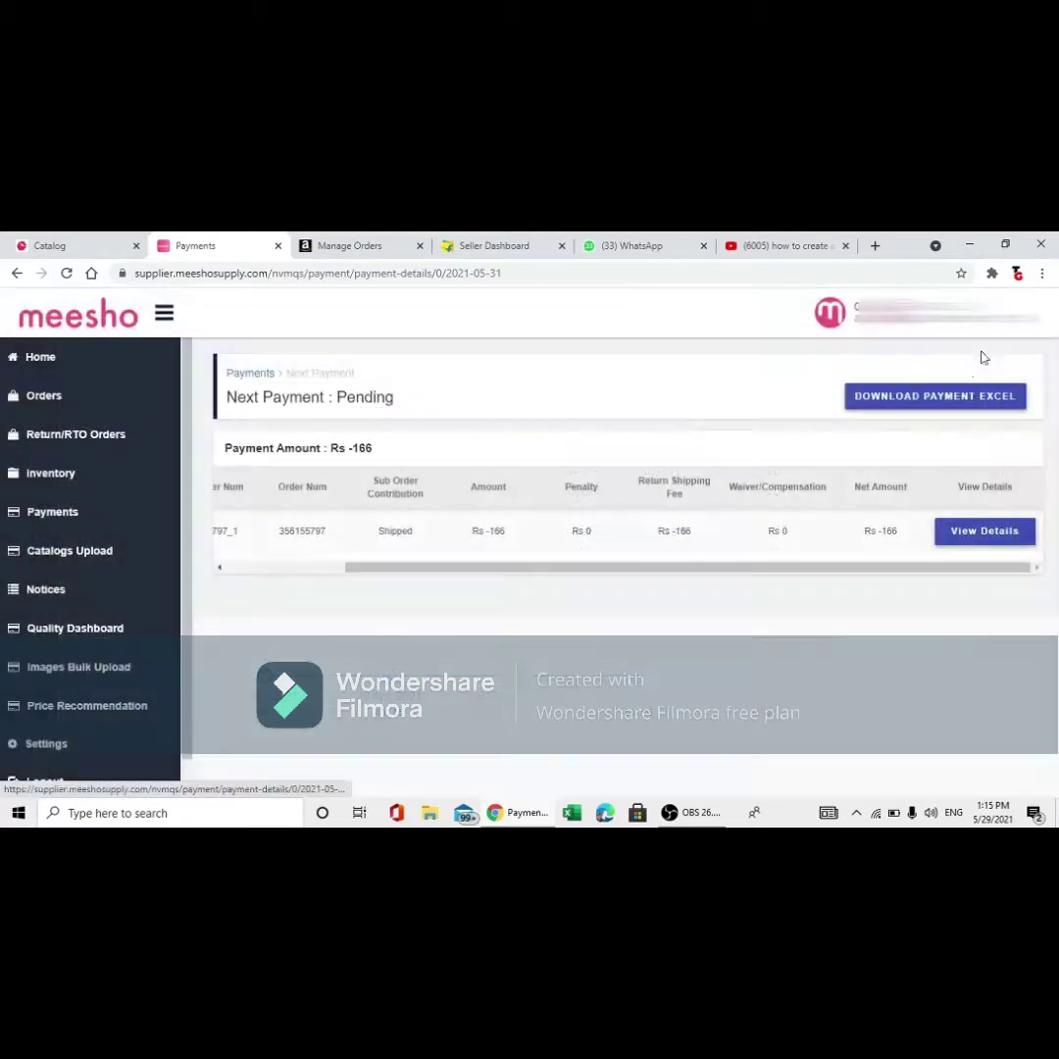
# Open Catalog Uploads and examine the bulk and single catalog options, the upload counts and the Bulk Uploads list.
pyautogui.click(70, 555)
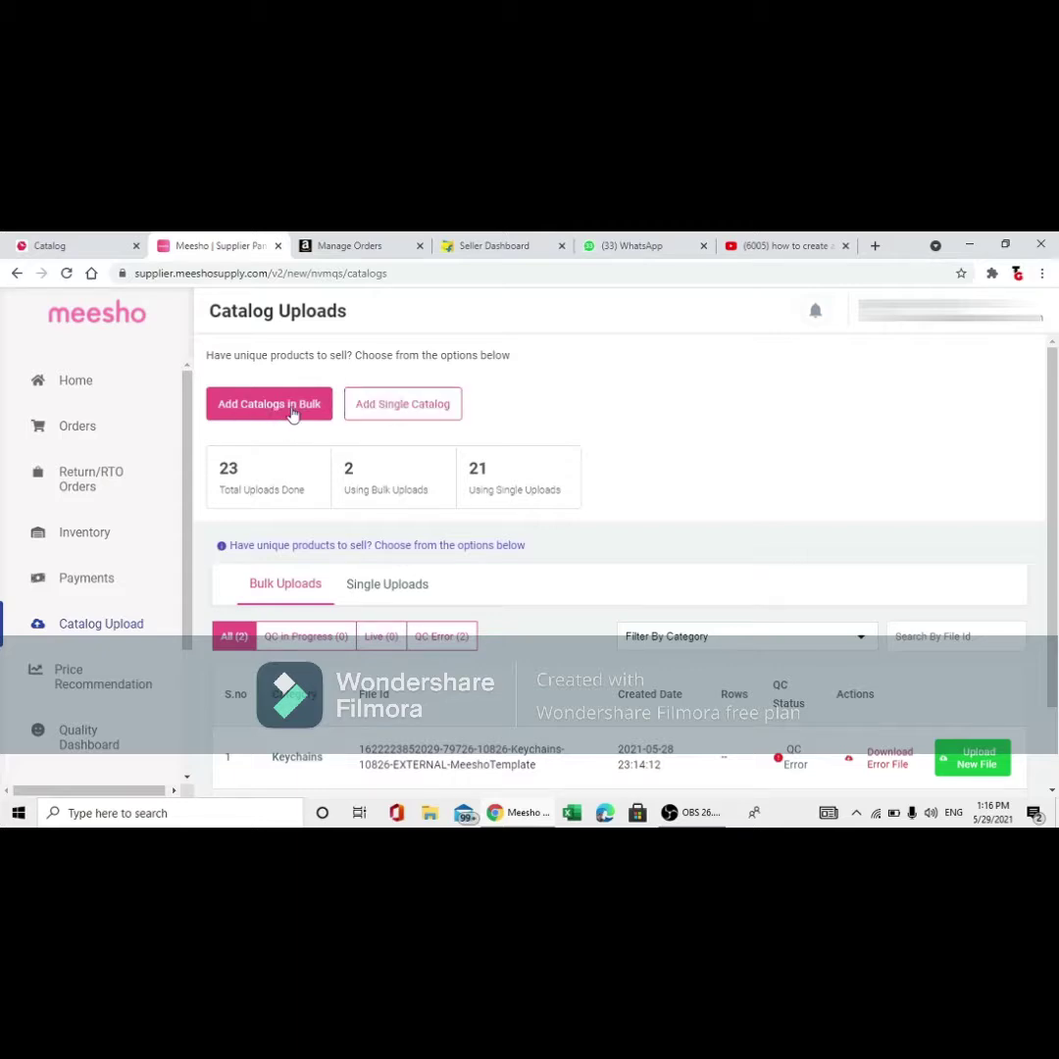
pyautogui.rightClick(343, 415)
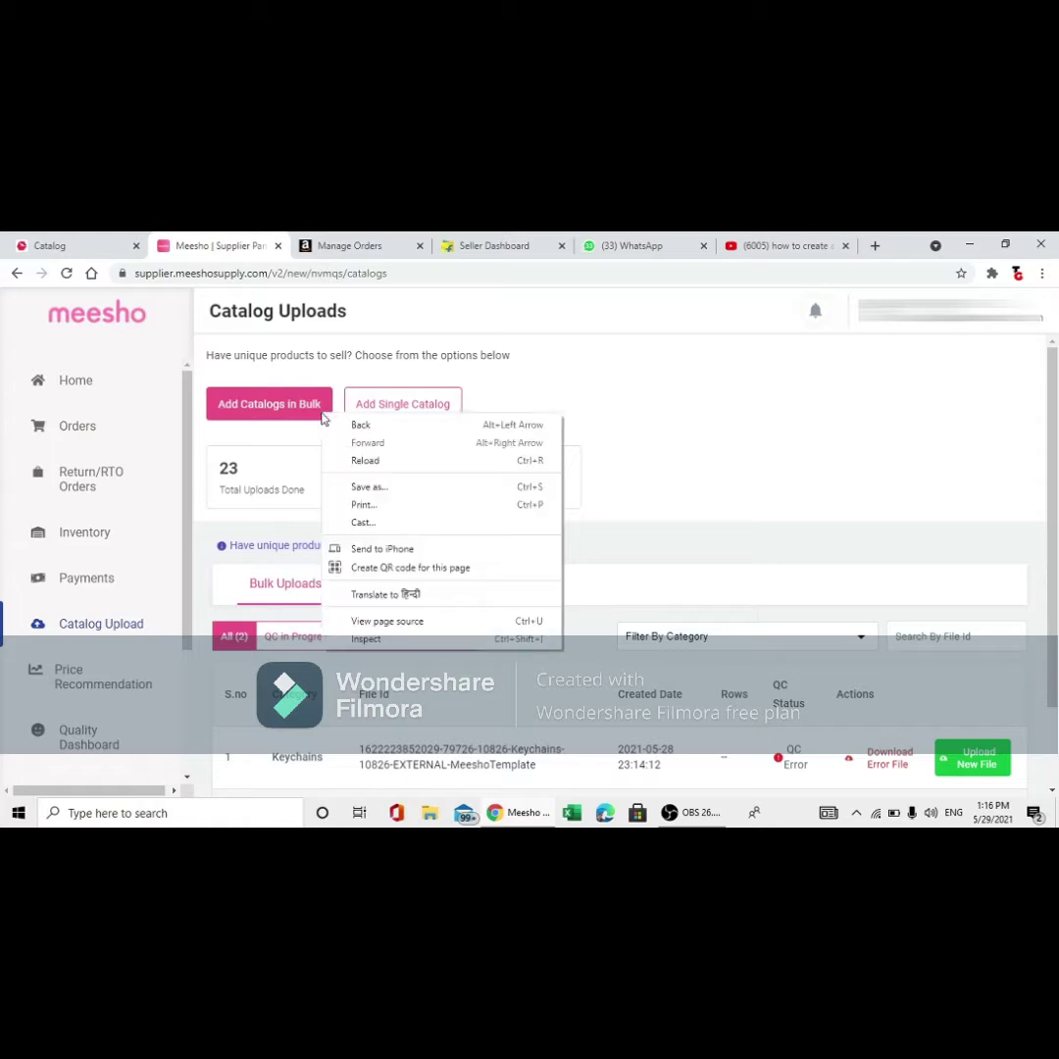
pyautogui.click(829, 404)
pyautogui.scroll(-1, 441, 588)
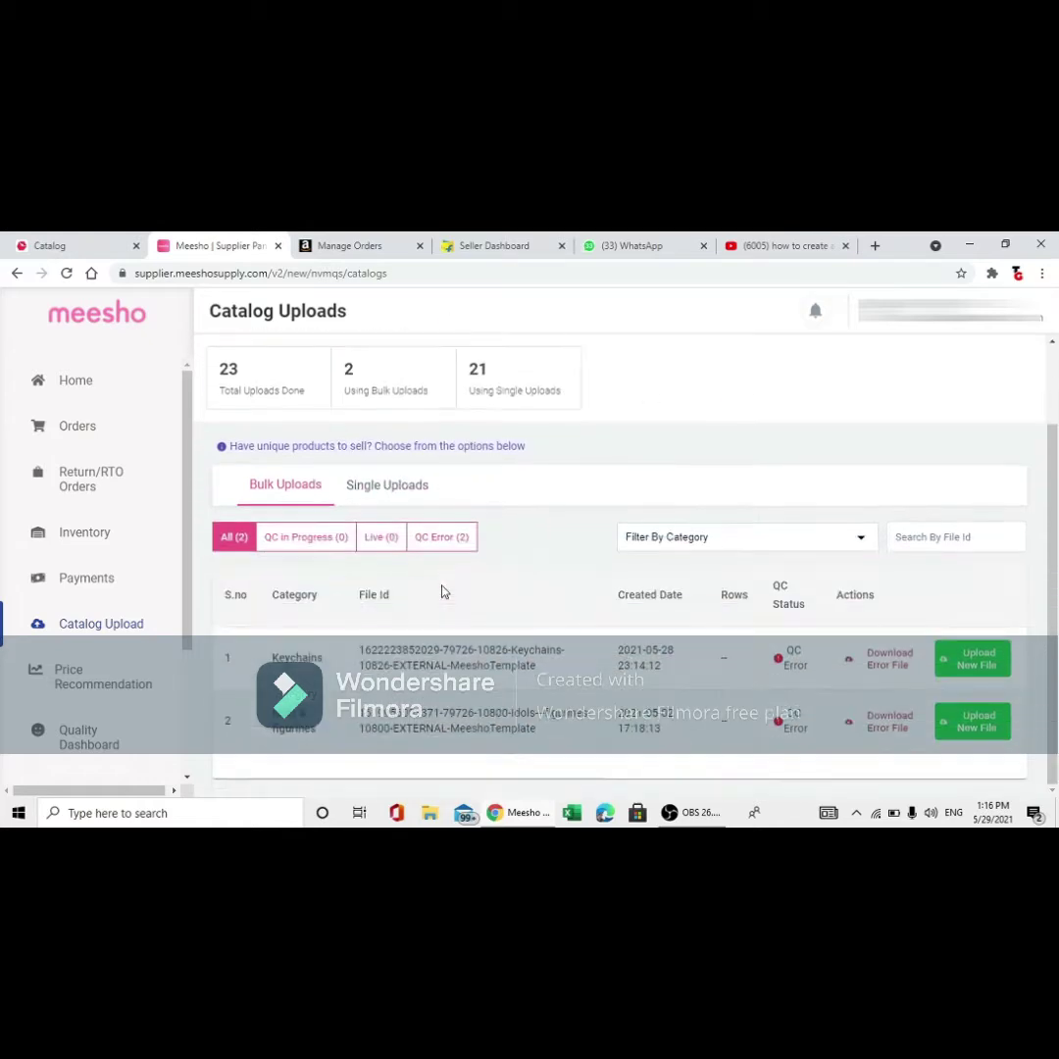
pyautogui.scroll(1, 441, 593)
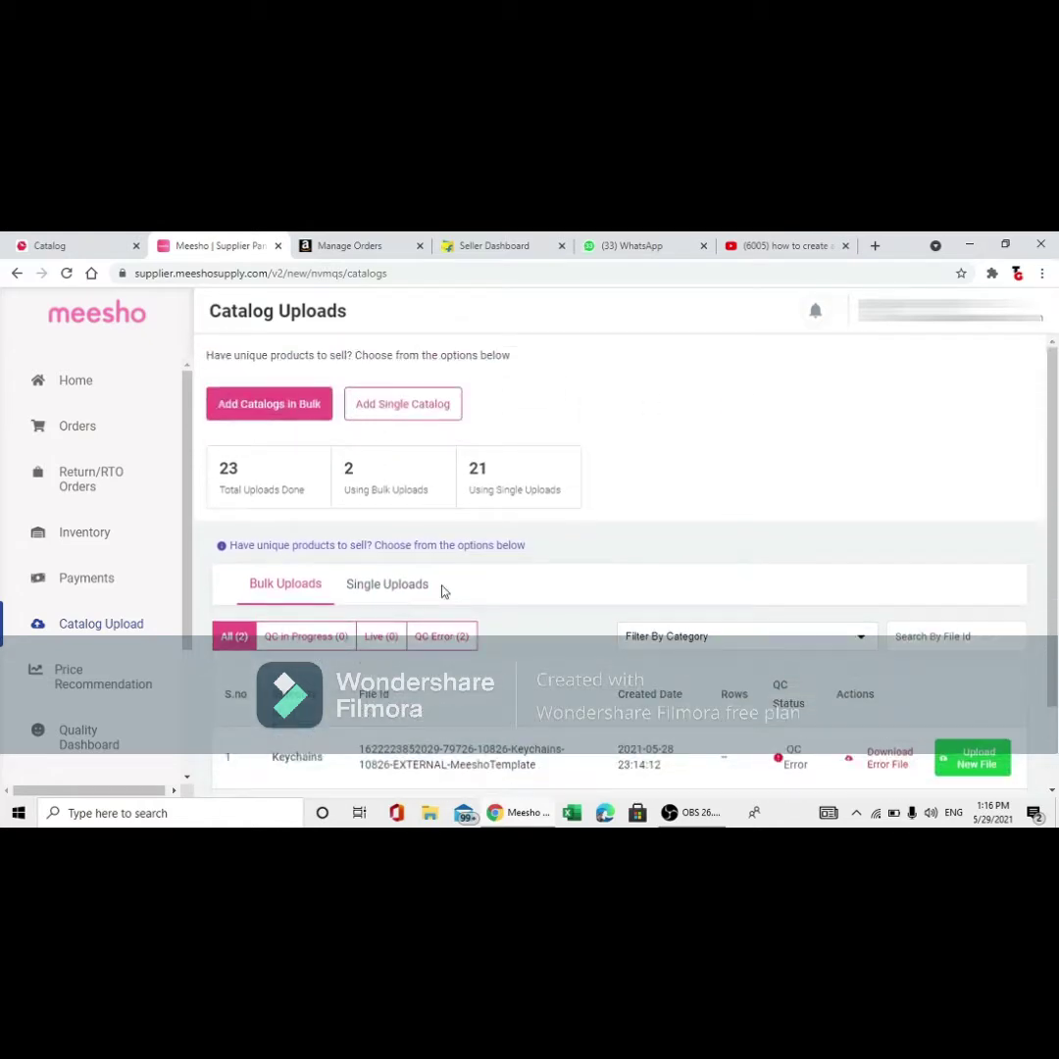
pyautogui.scroll(-1, 441, 592)
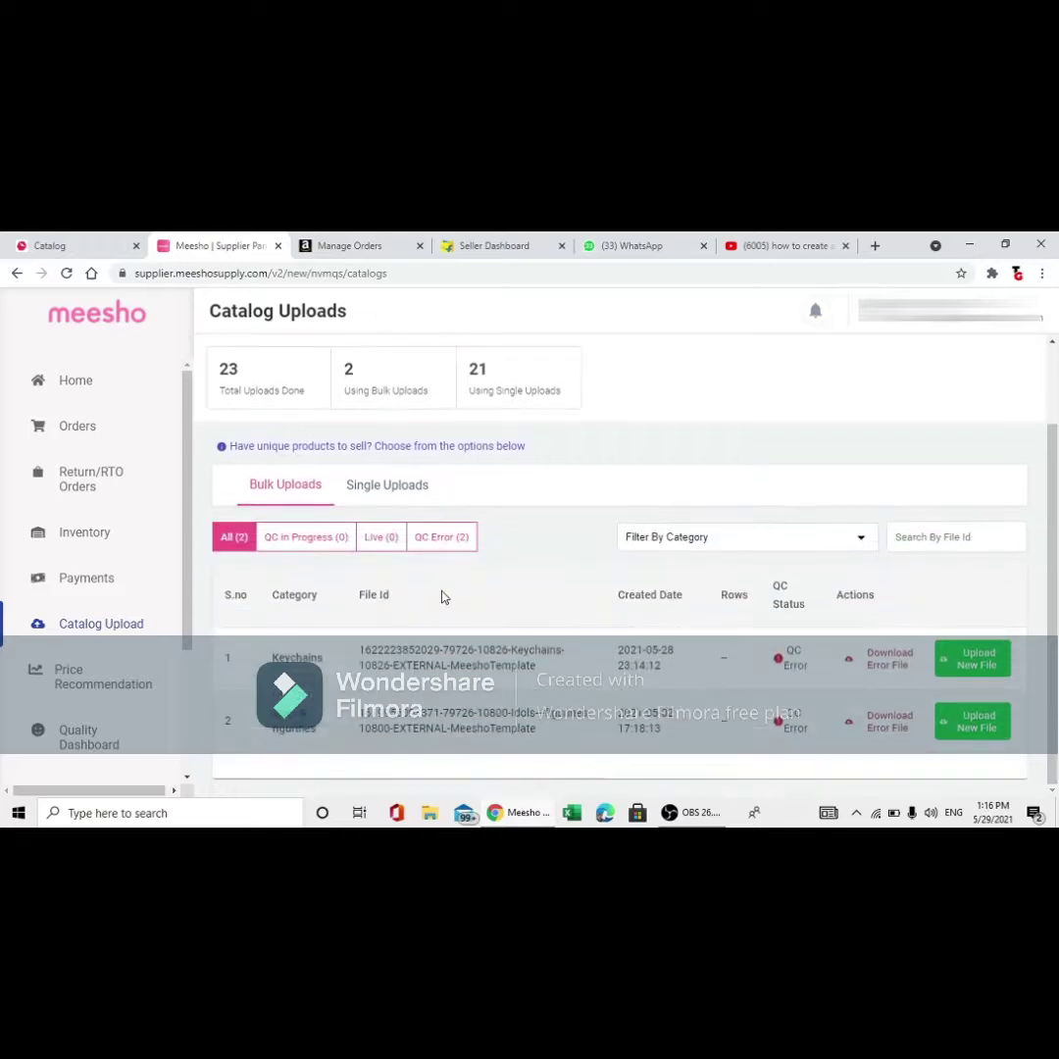
# View the Price Recommendation page, and open the Quality Dashboard to examine the Weekly Report's delivered and returned orders.
pyautogui.scroll(-2, 151, 558)
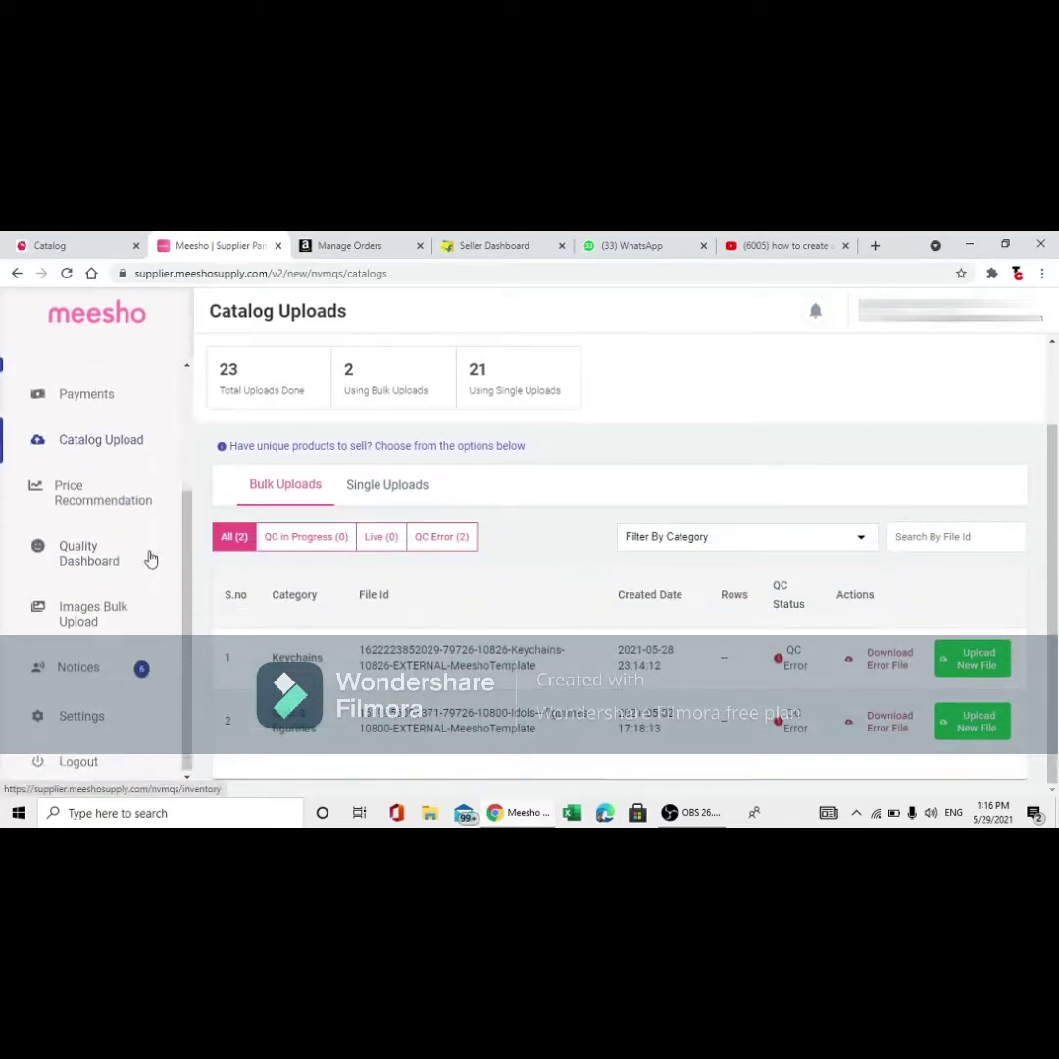
pyautogui.click(69, 500)
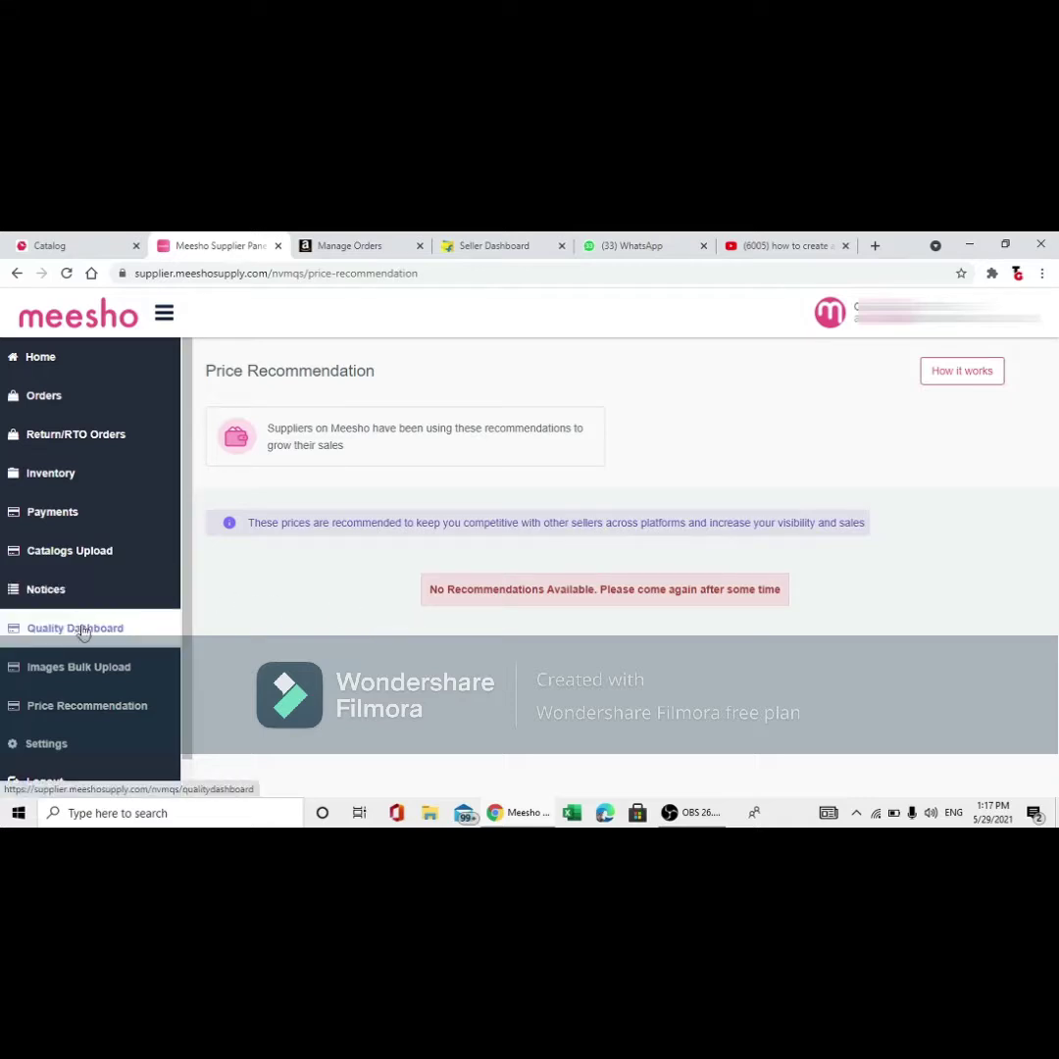
pyautogui.click(115, 633)
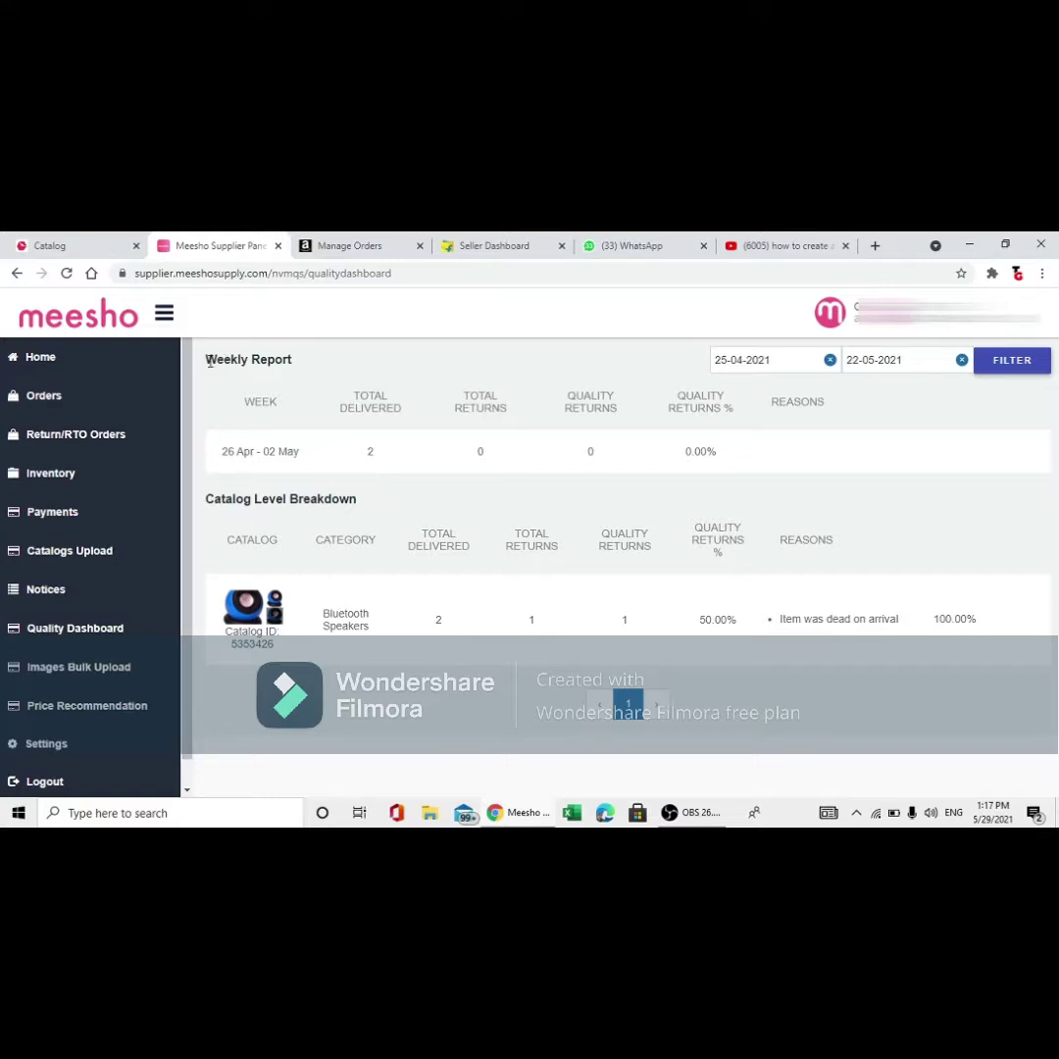
pyautogui.moveTo(203, 358); pyautogui.dragTo(304, 372)
pyautogui.click(303, 372)
pyautogui.moveTo(373, 461); pyautogui.dragTo(362, 460)
pyautogui.click(493, 459)
# Examine the return reason for the Bluetooth Speakers catalog in the Catalog Level Breakdown.
pyautogui.moveTo(899, 620); pyautogui.dragTo(876, 622)
pyautogui.click(876, 622)
pyautogui.moveTo(776, 622); pyautogui.dragTo(812, 620)
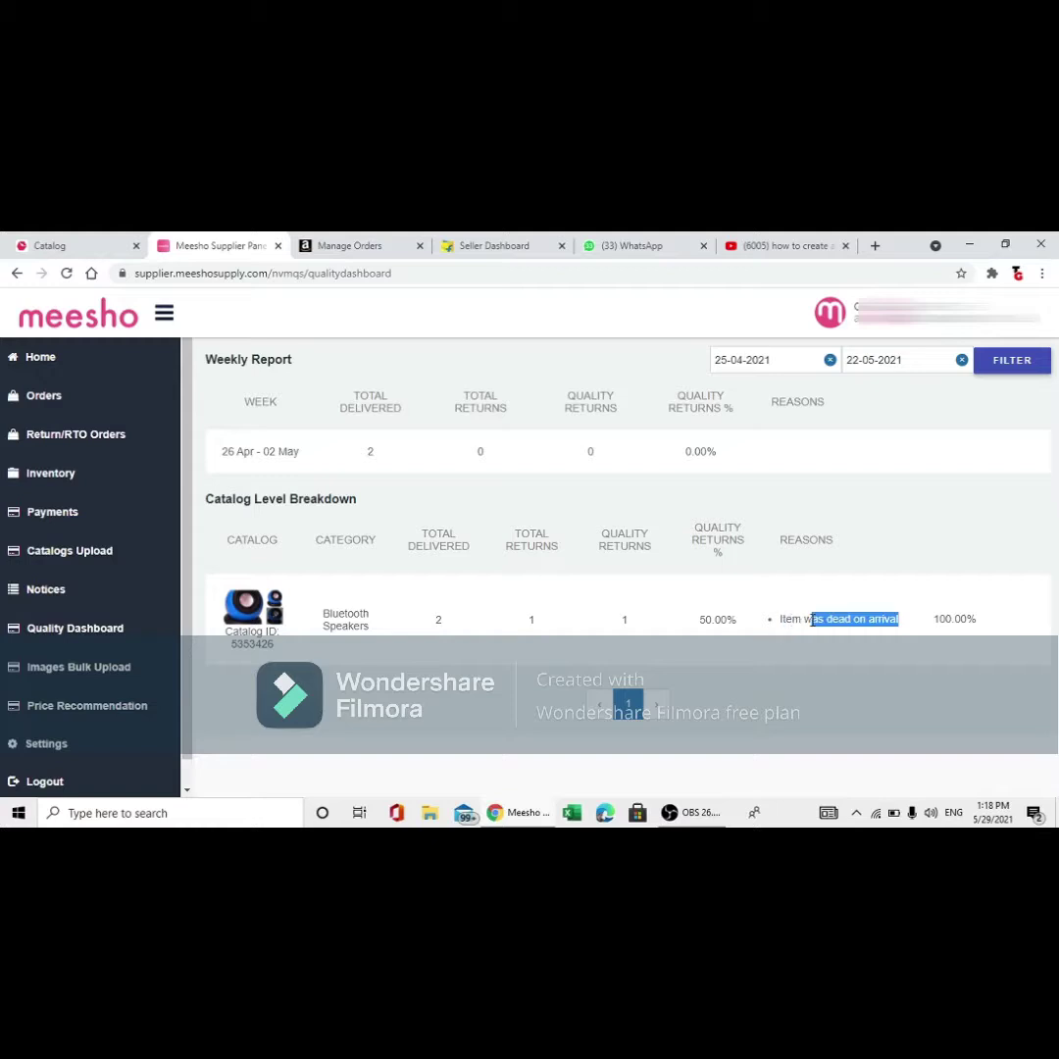
pyautogui.click(813, 620)
pyautogui.tripleClick(813, 619)
pyautogui.click(811, 672)
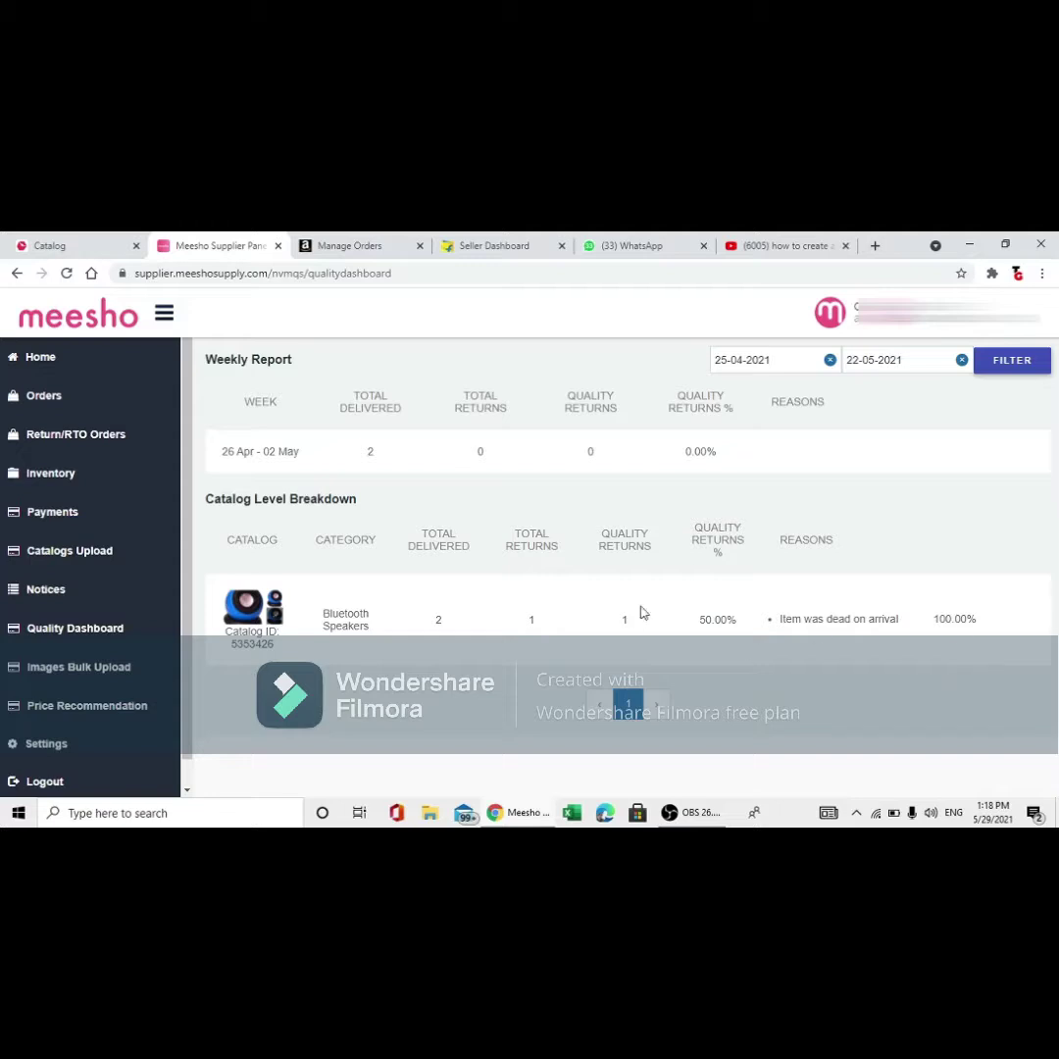
# View the Images Bulk Upload page, and open Settings to inspect the current and new password fields of the Change Password form.
pyautogui.scroll(-1, 108, 633)
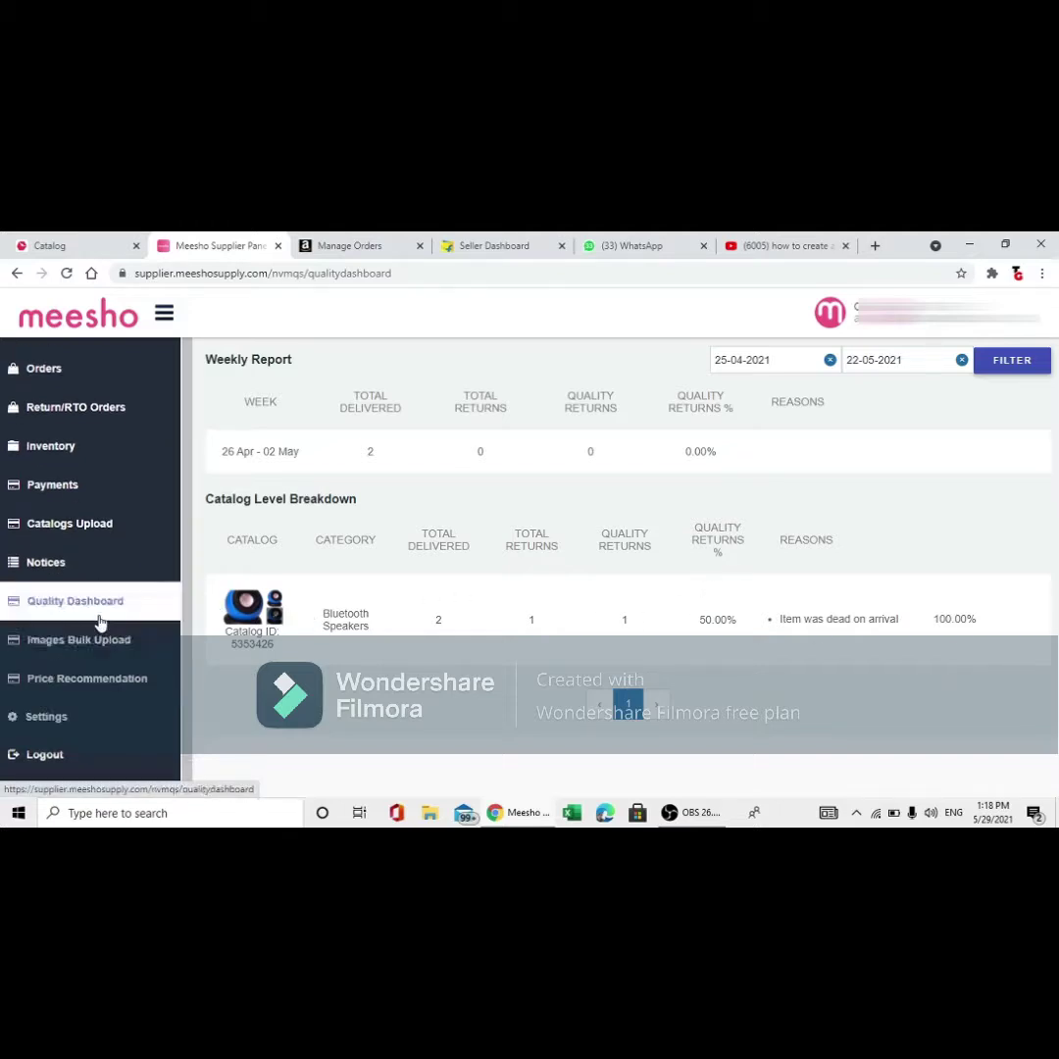
pyautogui.click(114, 642)
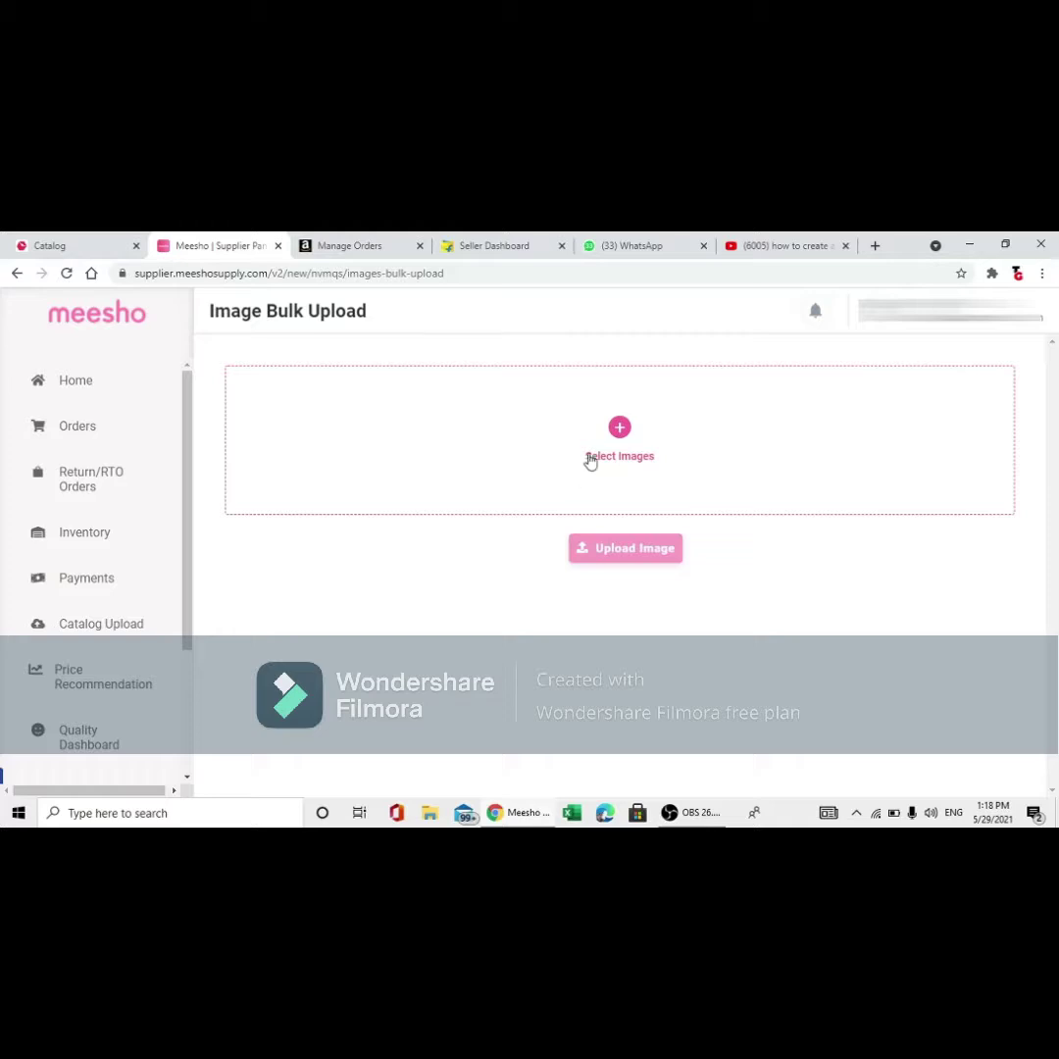
pyautogui.scroll(-3, 132, 633)
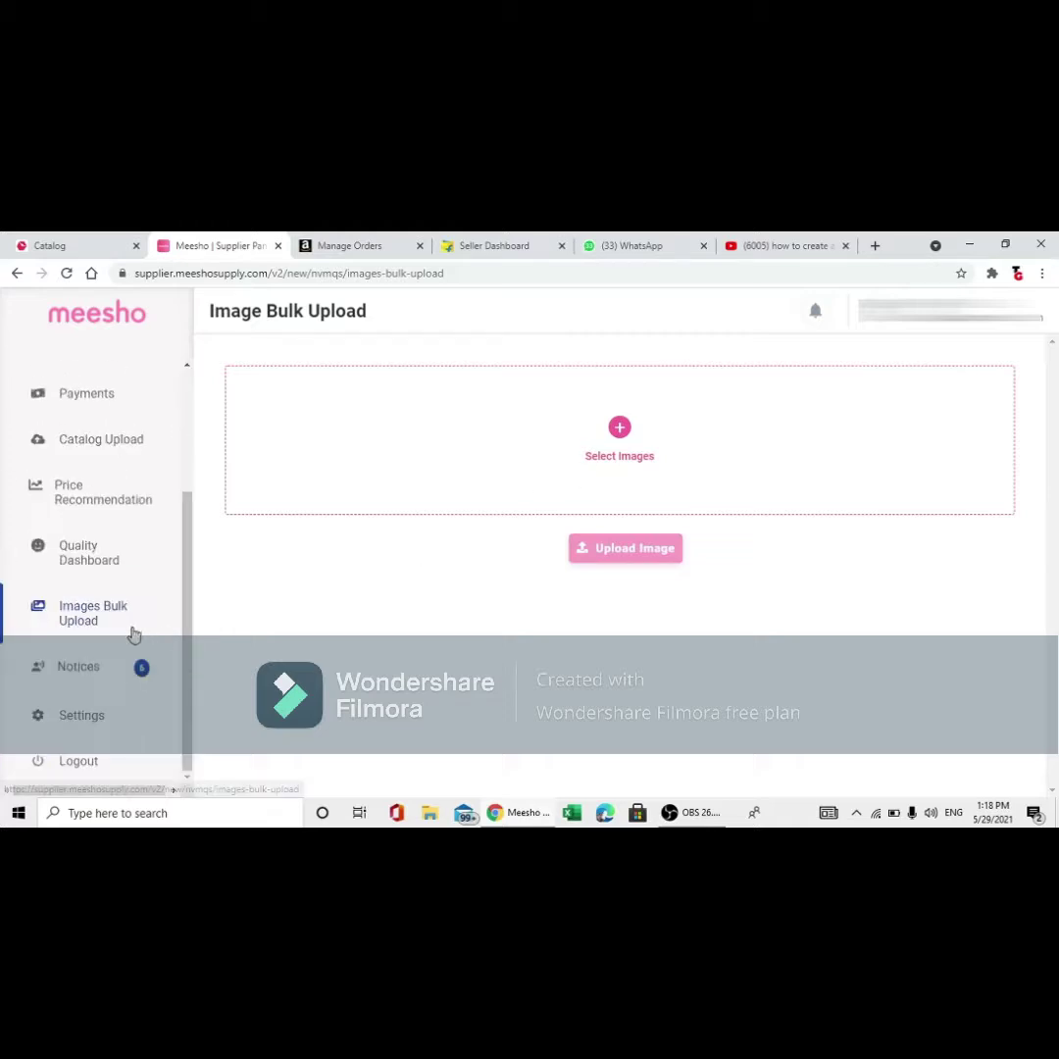
pyautogui.click(90, 724)
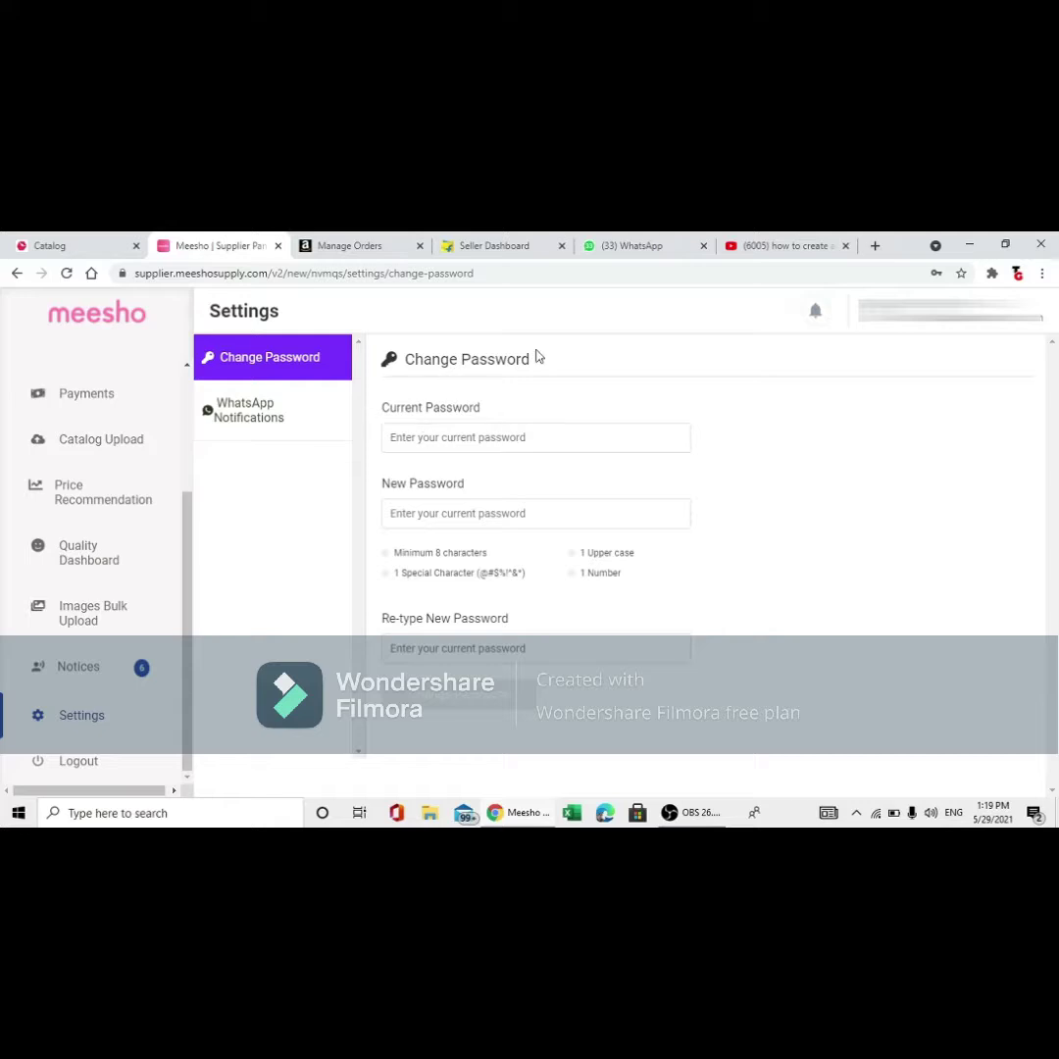
pyautogui.click(593, 440)
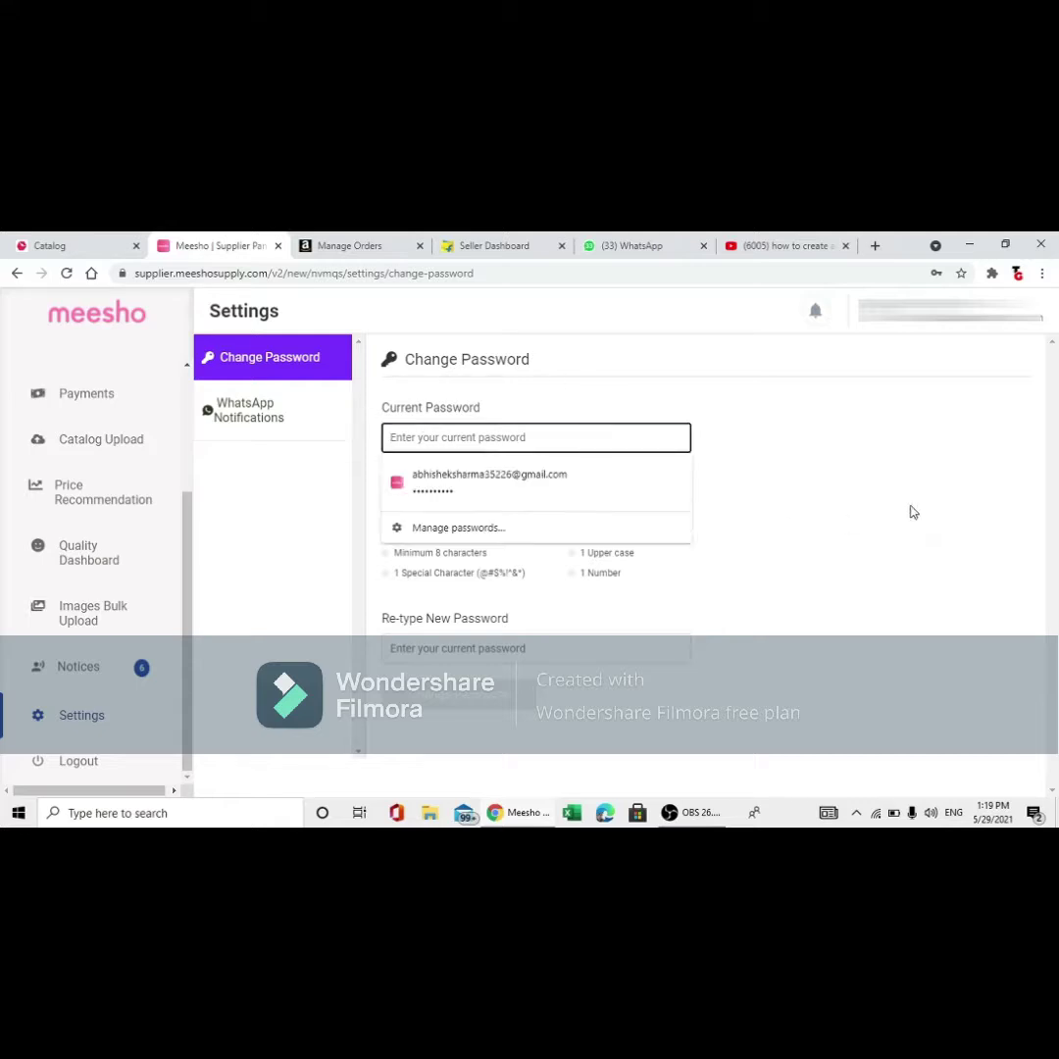
pyautogui.moveTo(910, 508); pyautogui.dragTo(912, 590)
pyautogui.click(479, 520)
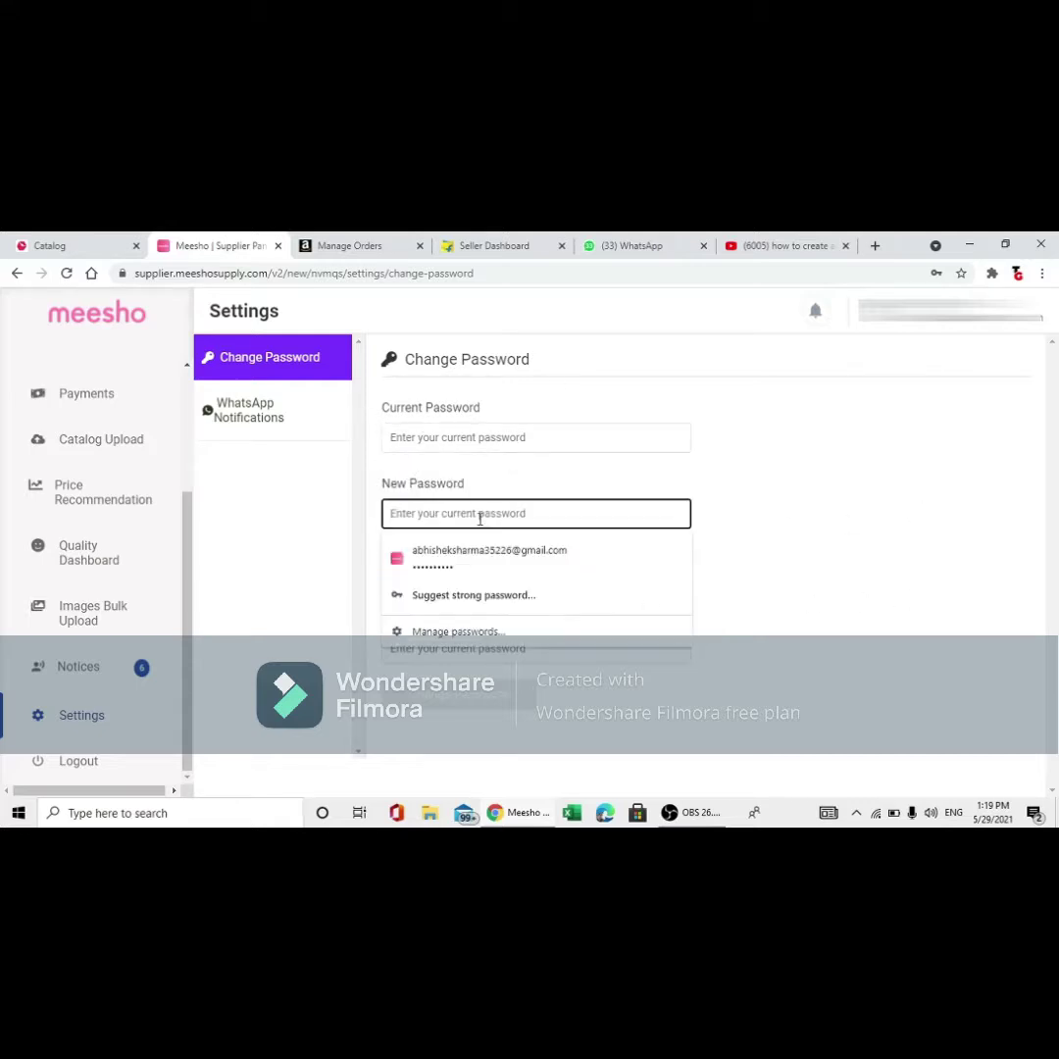
pyautogui.click(579, 469)
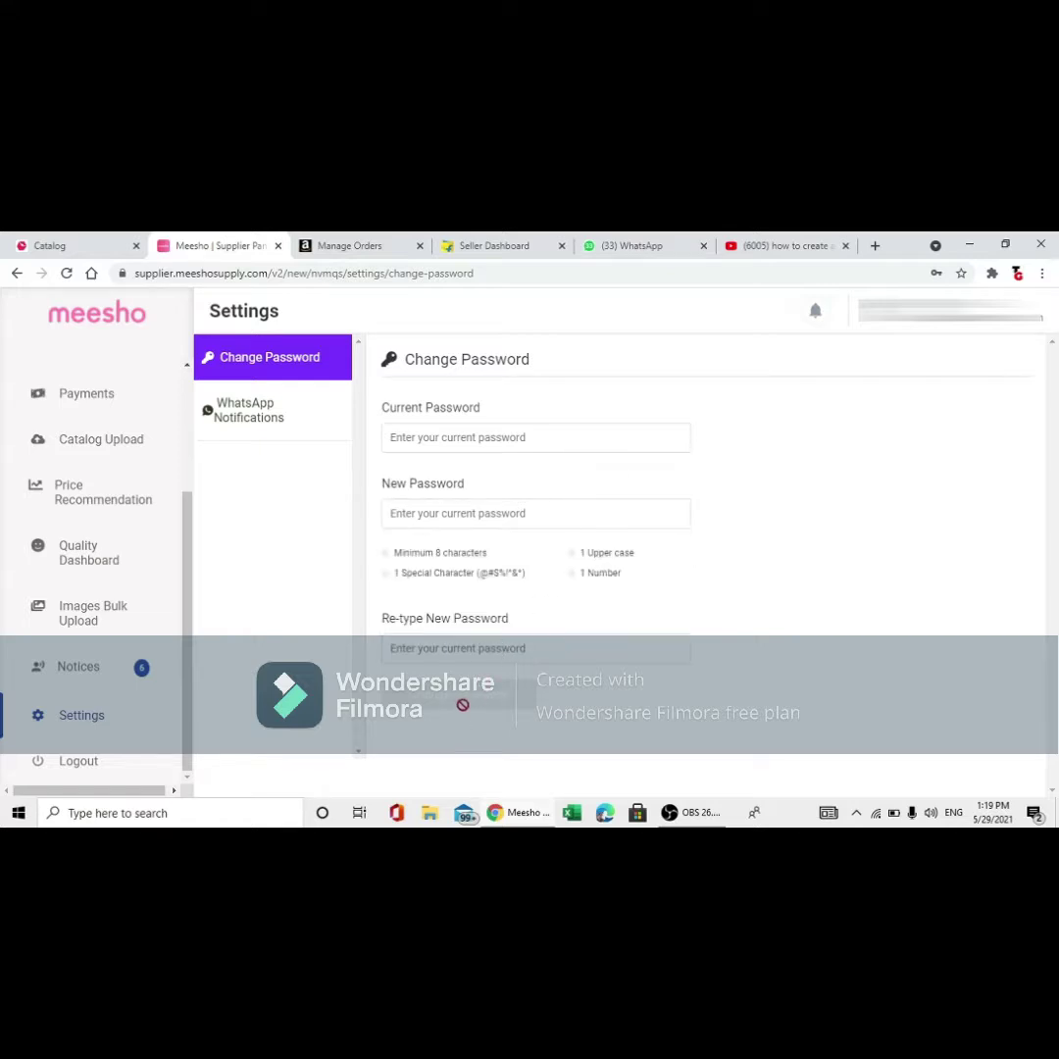
# View the WhatsApp Notifications settings, and return to the Change Password settings.
pyautogui.click(247, 423)
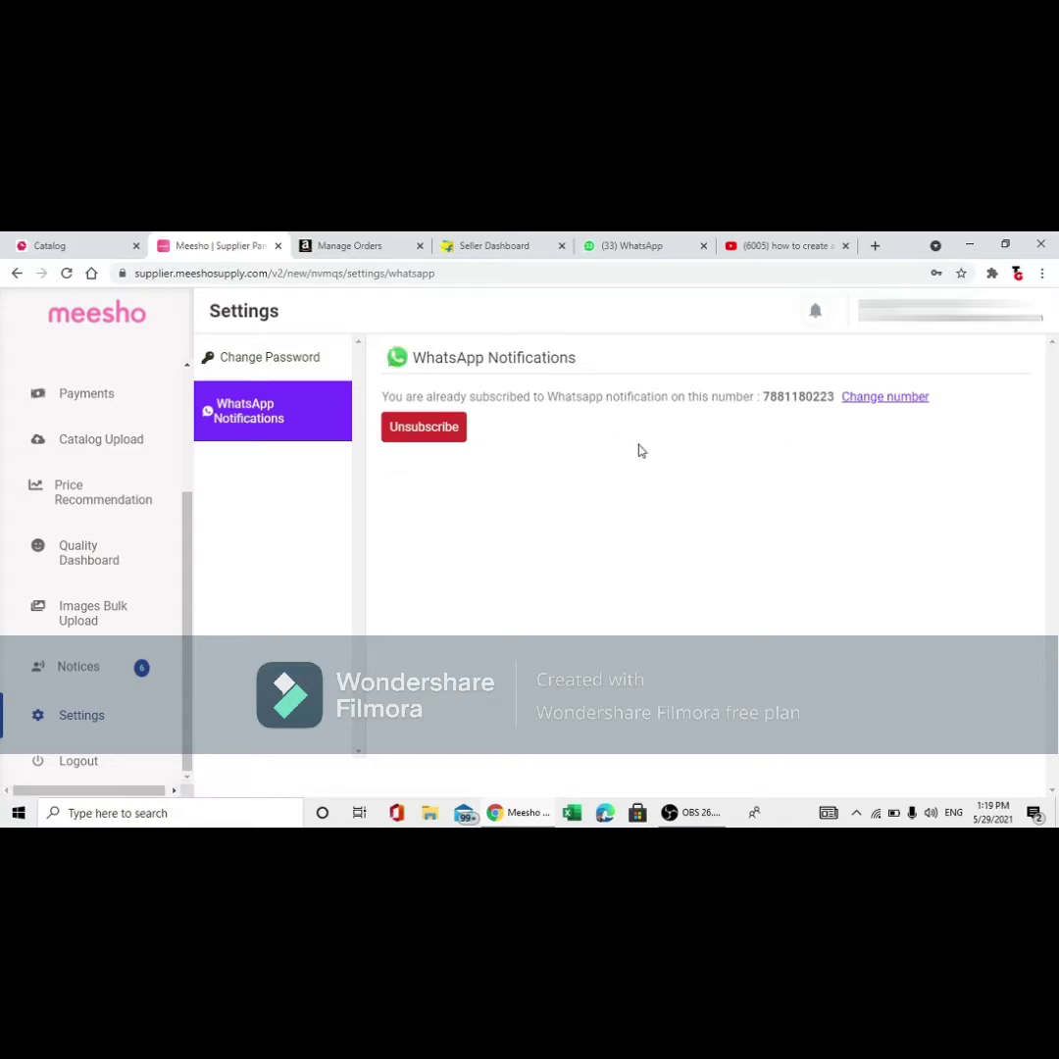
pyautogui.click(260, 365)
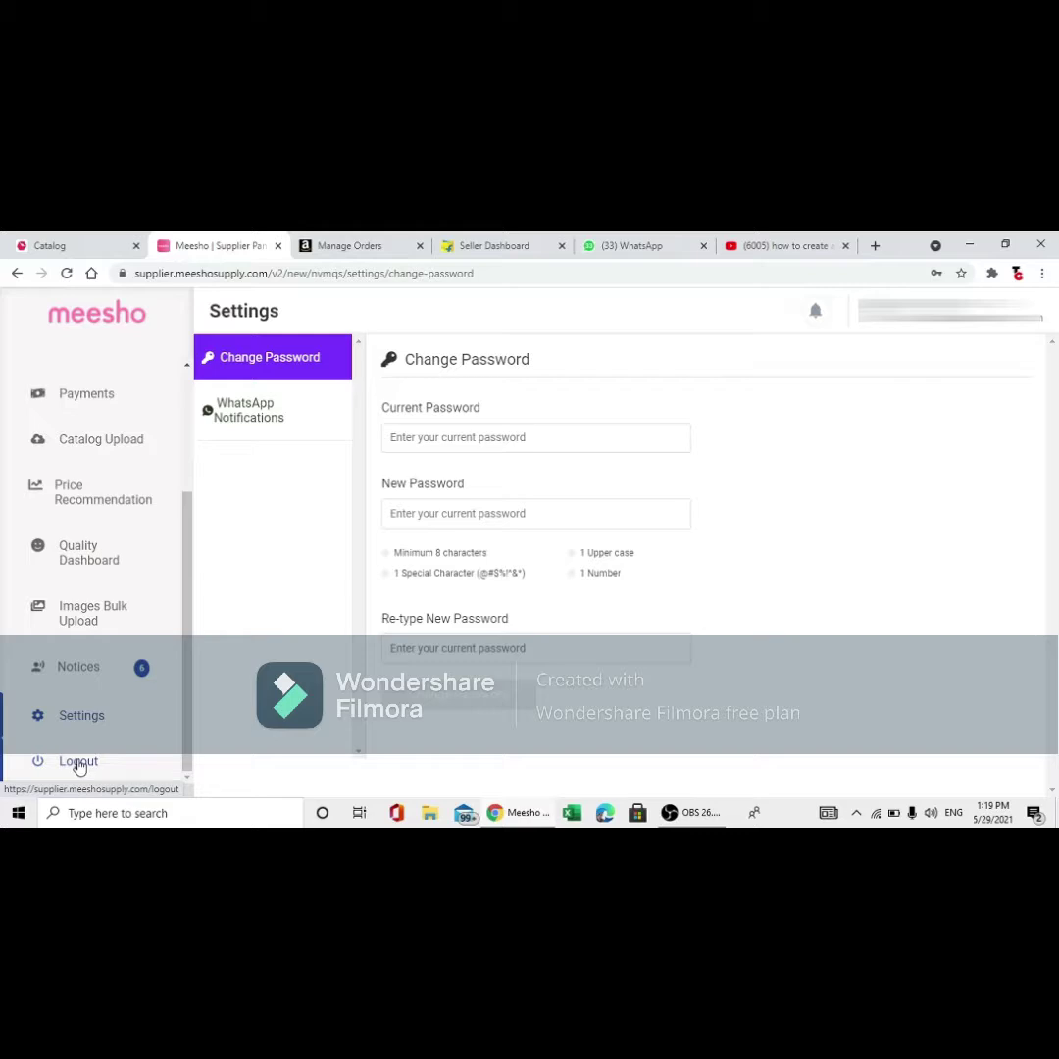
pyautogui.scroll(3, 111, 714)
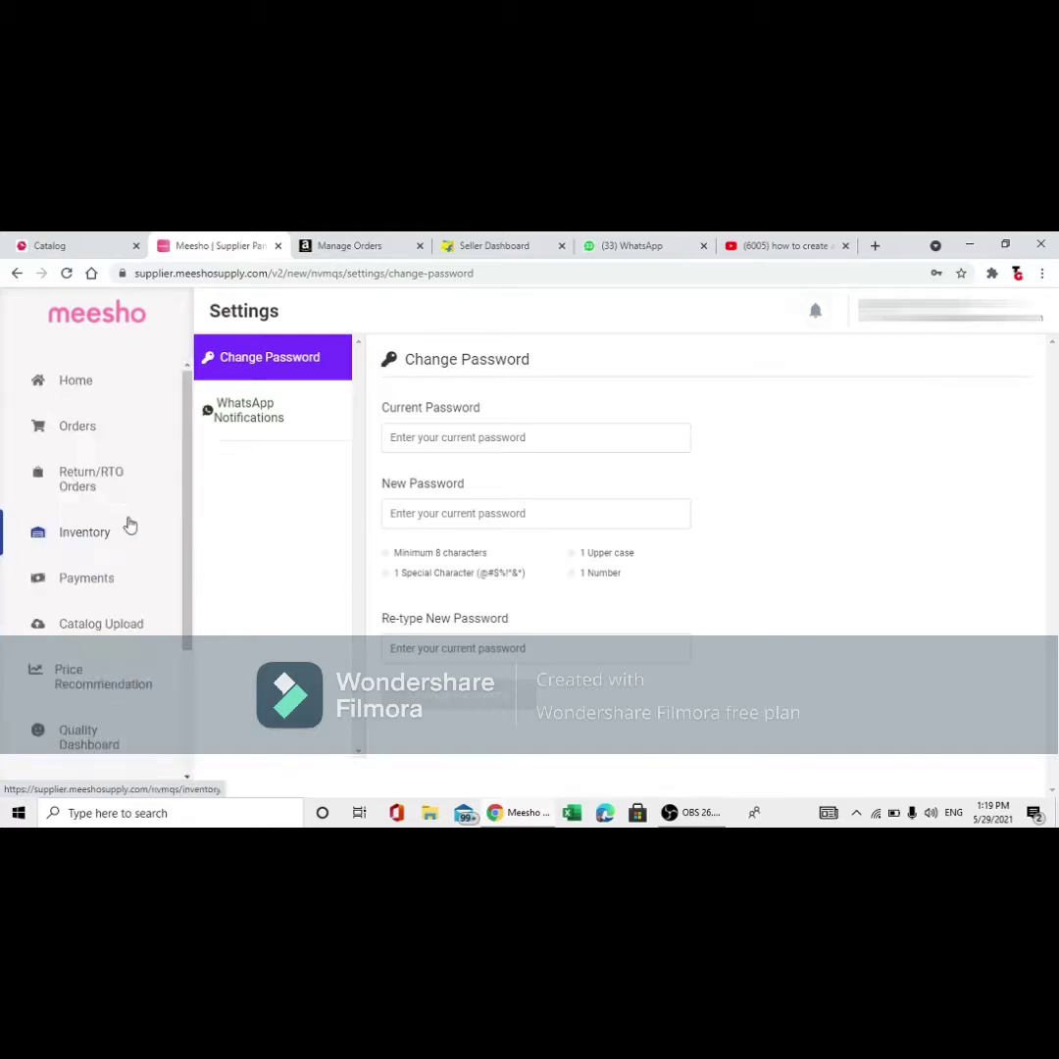